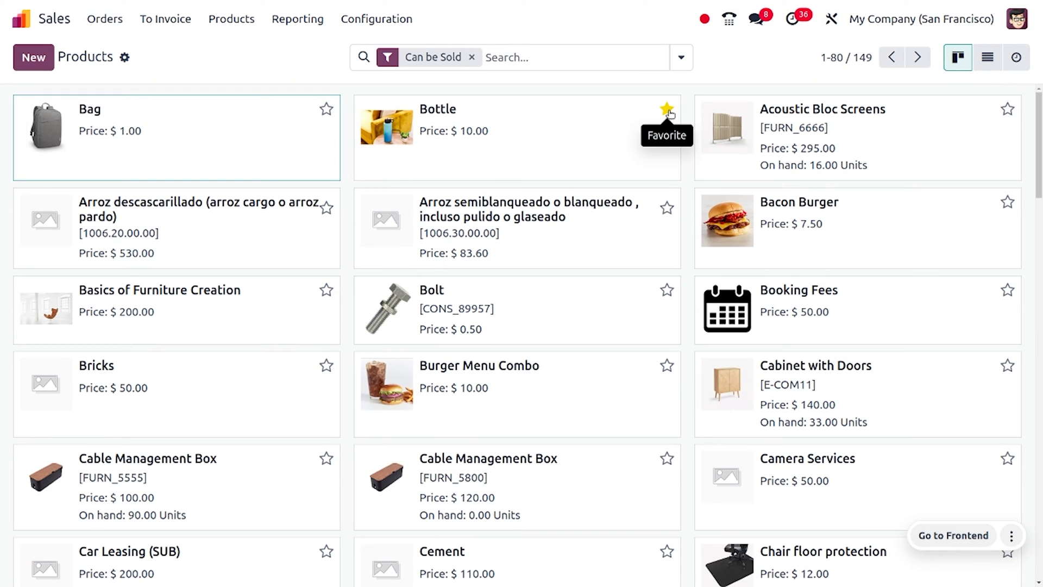
- Star the Bottle product as a favorite and open its still-empty Documents page
{"action": "left_click", "coordinate": [667, 110]}
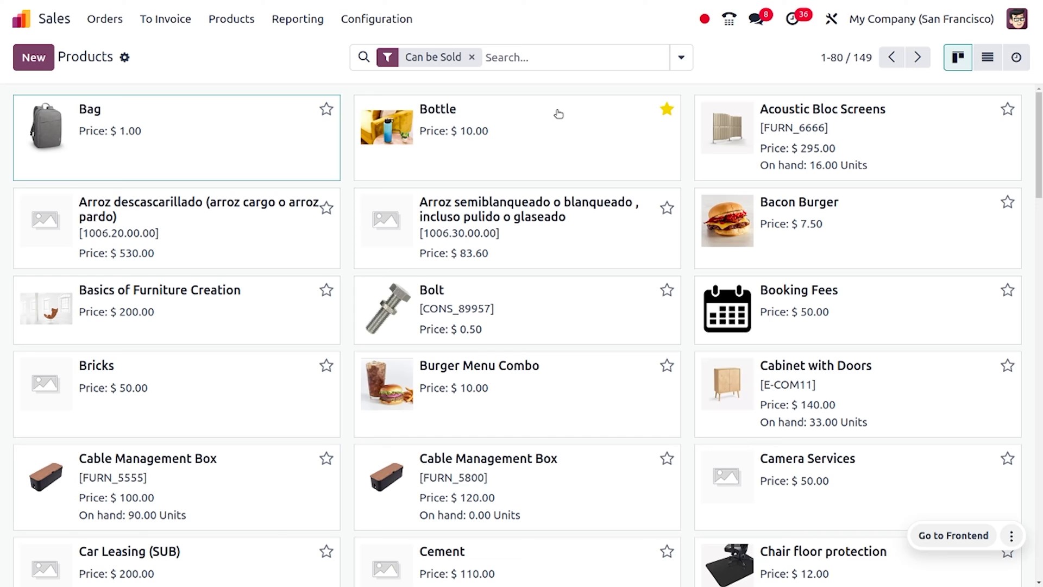
{"action": "left_click", "coordinate": [559, 112]}
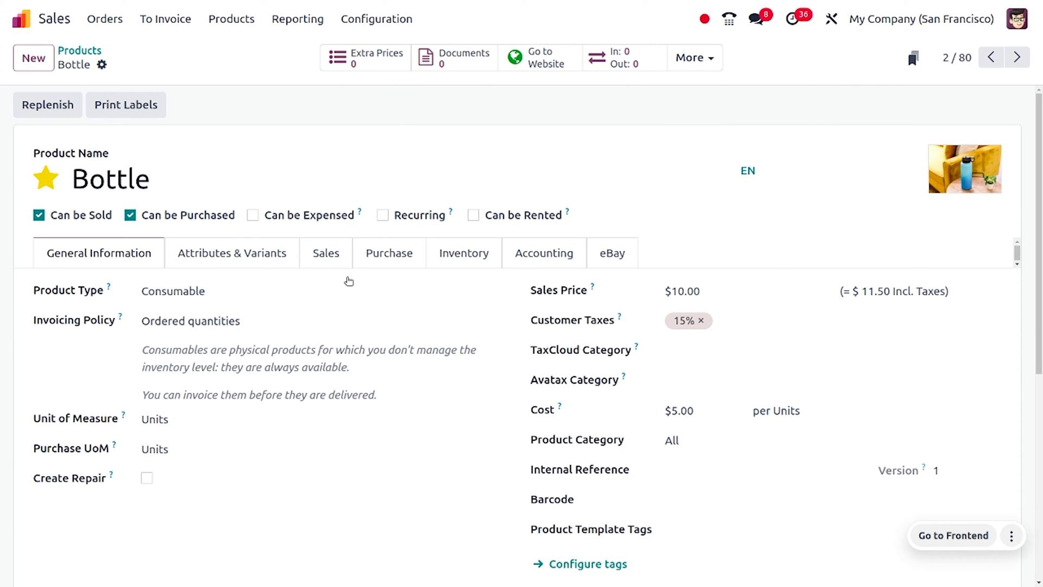
{"action": "left_click", "coordinate": [458, 61]}
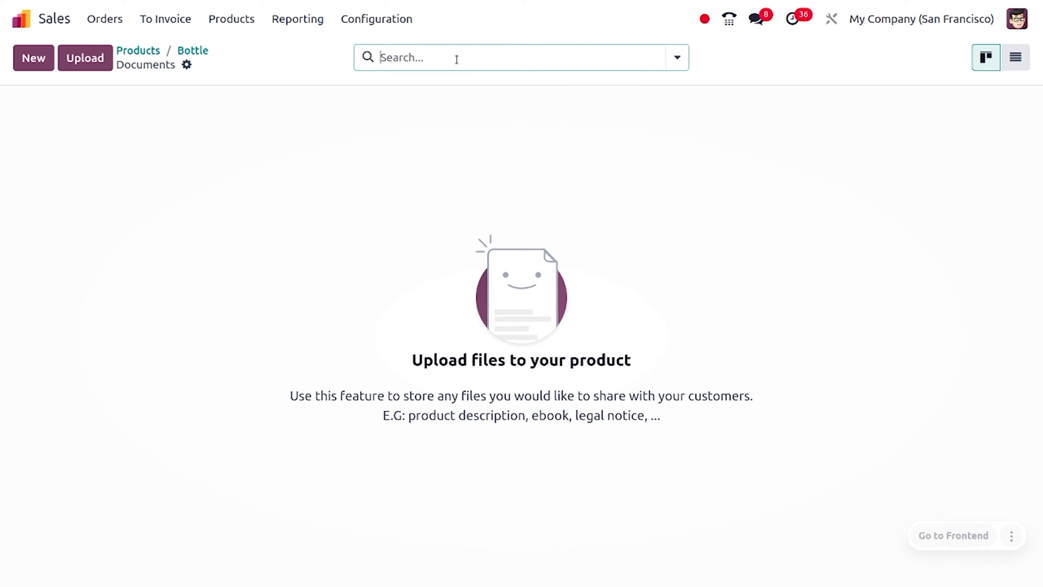
- Upload bottle.jpg from the file picker as a Bottle product document
{"action": "left_click", "coordinate": [70, 59]}
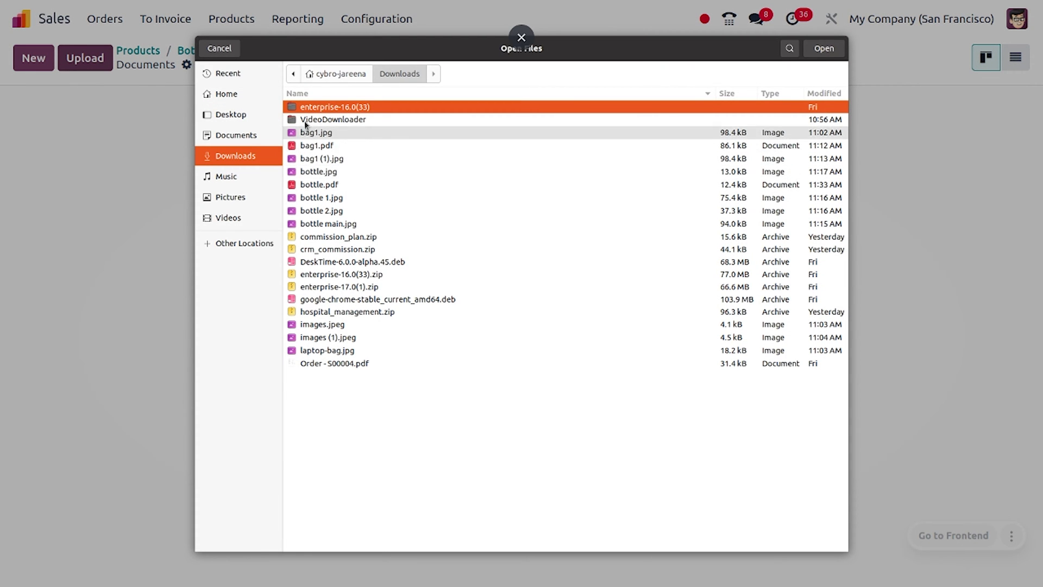
{"action": "left_click", "coordinate": [350, 173]}
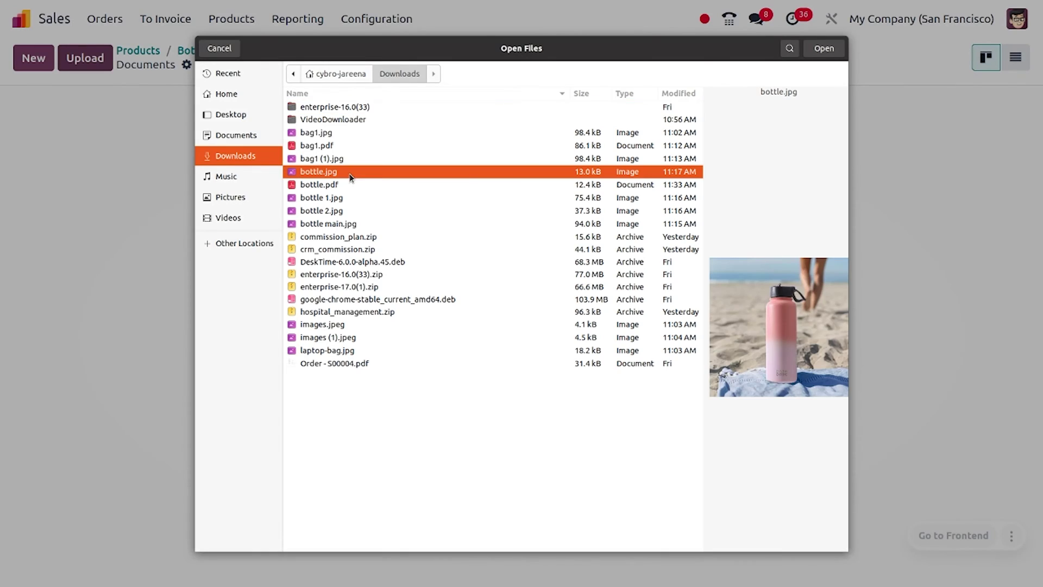
{"action": "left_click", "coordinate": [830, 48]}
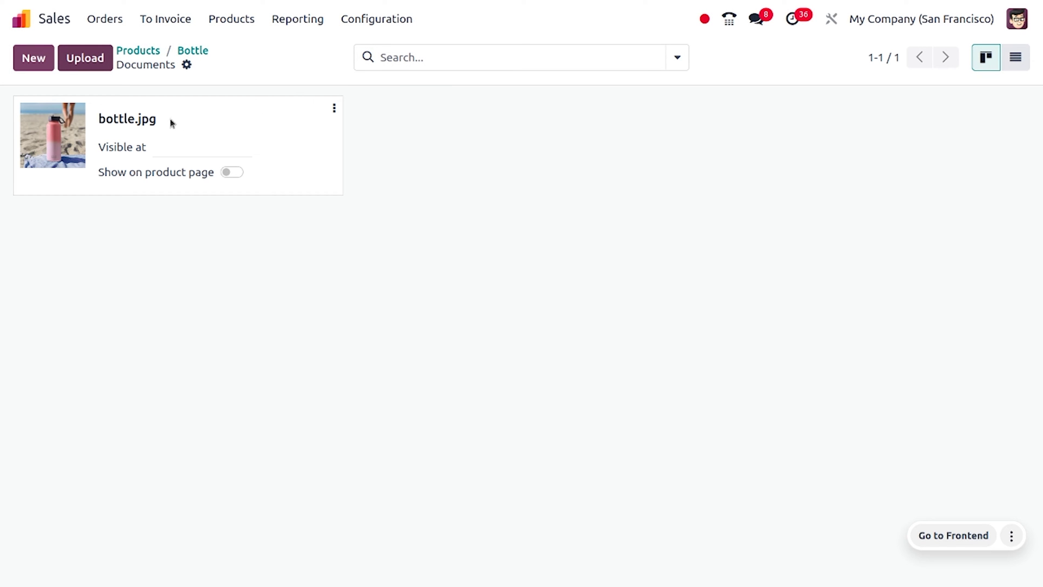
- Edit bottle.jpg to be visible at Quotation and shown on the product page, then save
{"action": "left_click", "coordinate": [335, 108]}
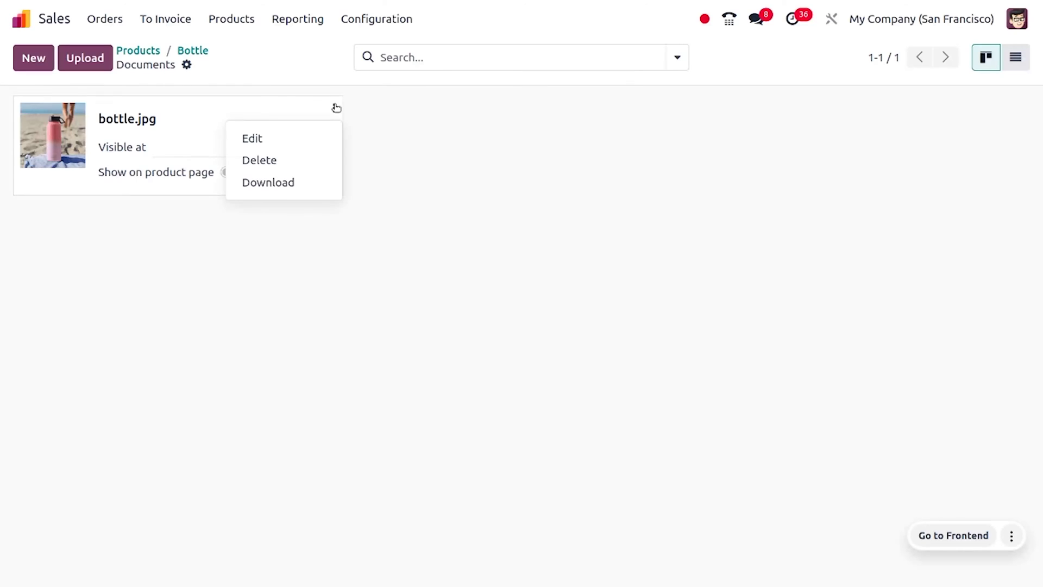
{"action": "left_click", "coordinate": [291, 138]}
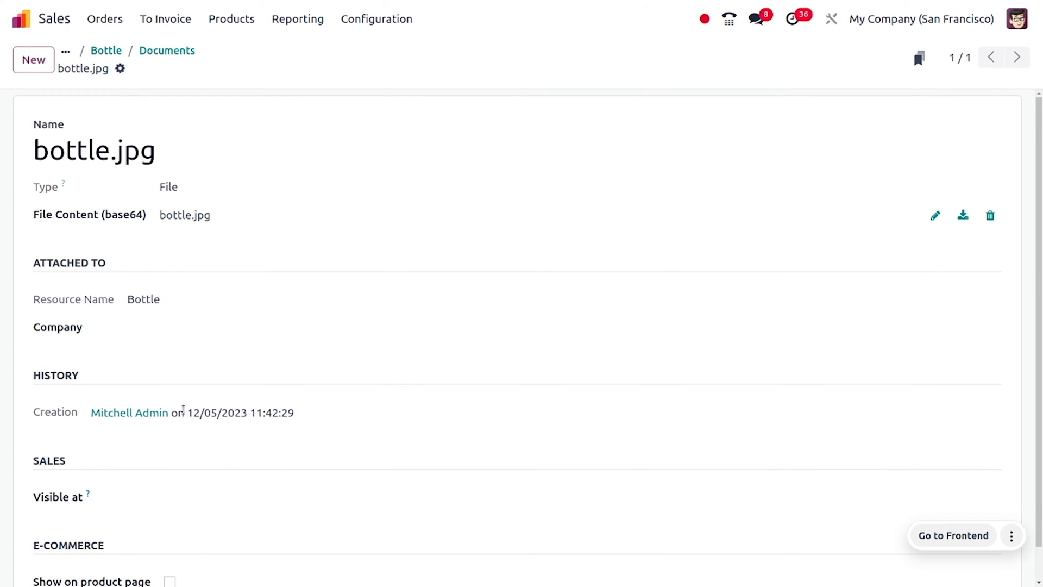
{"action": "scroll", "coordinate": [182, 412], "scroll_direction": "down", "scroll_amount": 1}
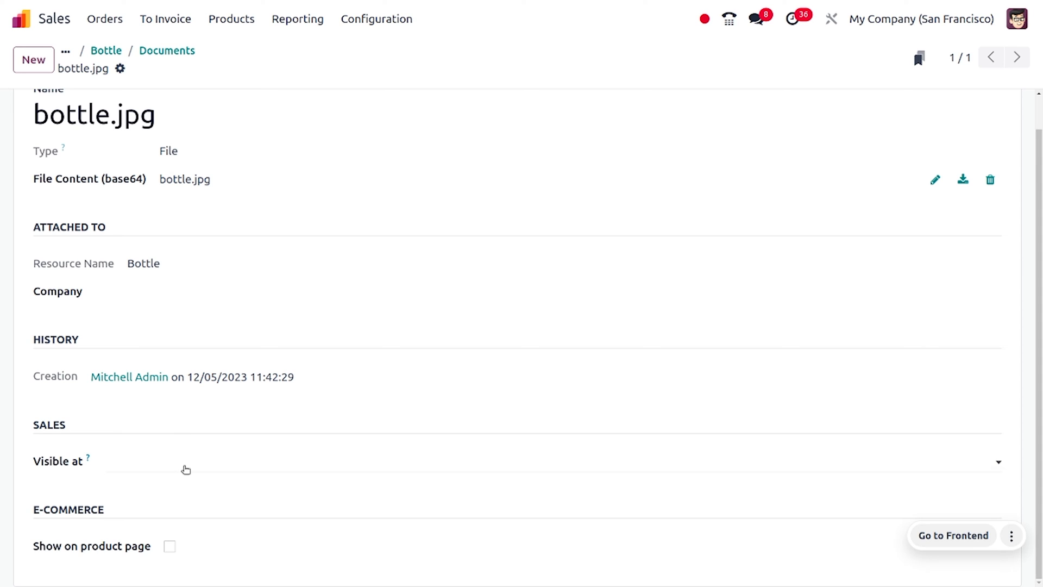
{"action": "left_click", "coordinate": [186, 469]}
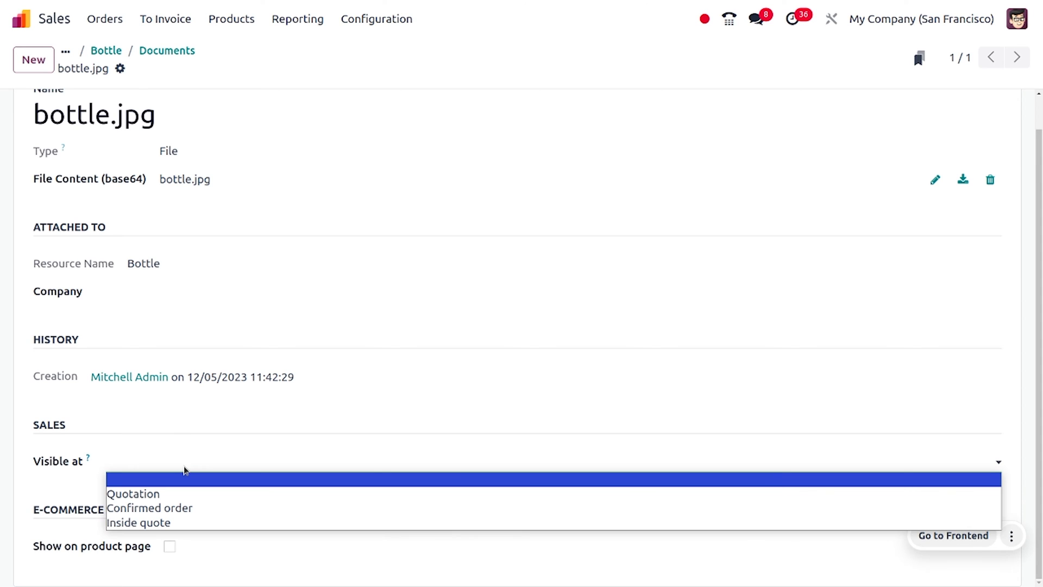
{"action": "left_click", "coordinate": [175, 494]}
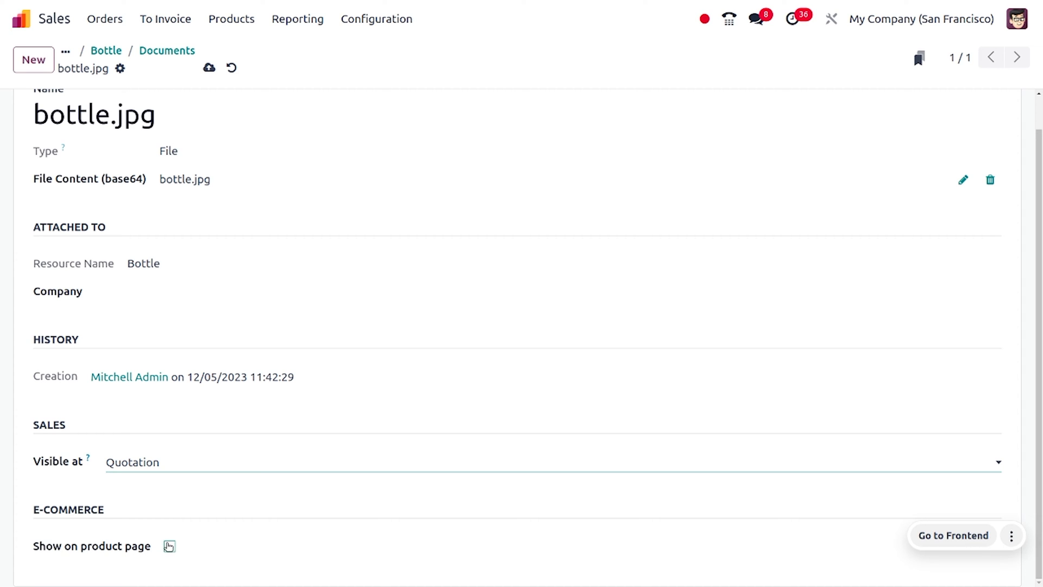
{"action": "left_click", "coordinate": [169, 546]}
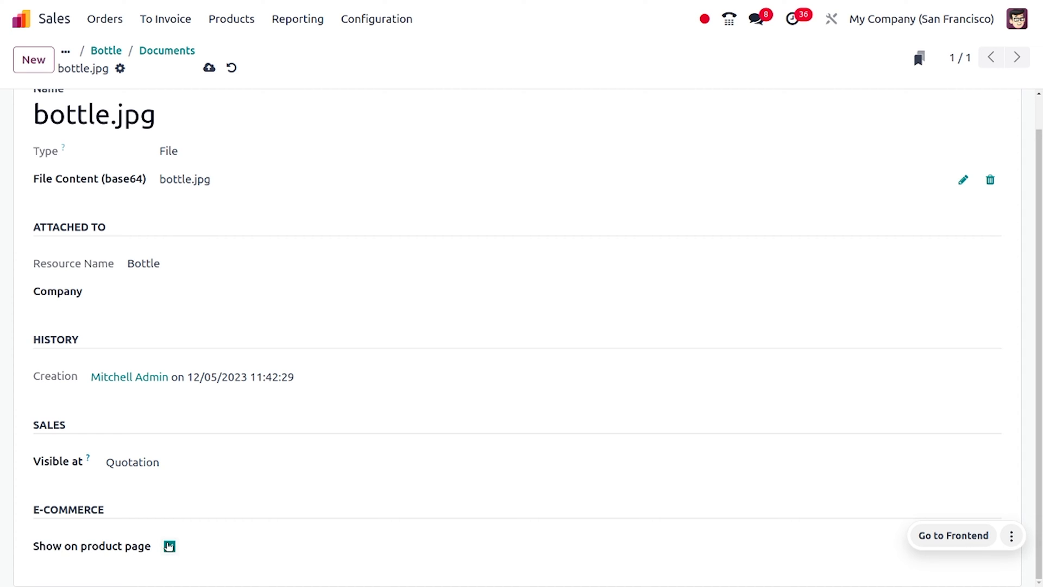
{"action": "left_click", "coordinate": [209, 68]}
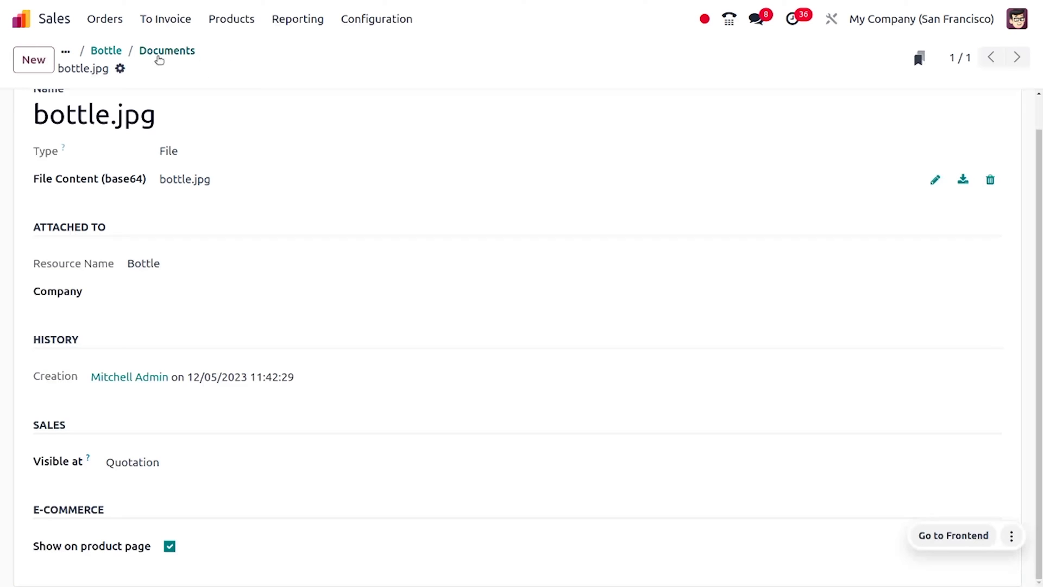
- Go back through Bottle's documents and Products to the Quotations list
{"action": "left_click", "coordinate": [149, 55]}
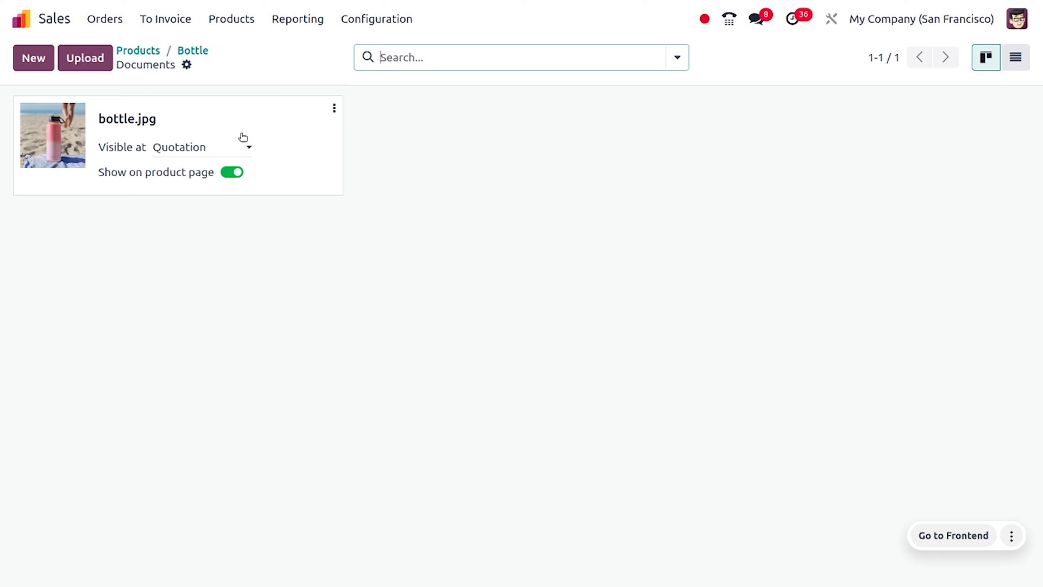
{"action": "left_click", "coordinate": [157, 55]}
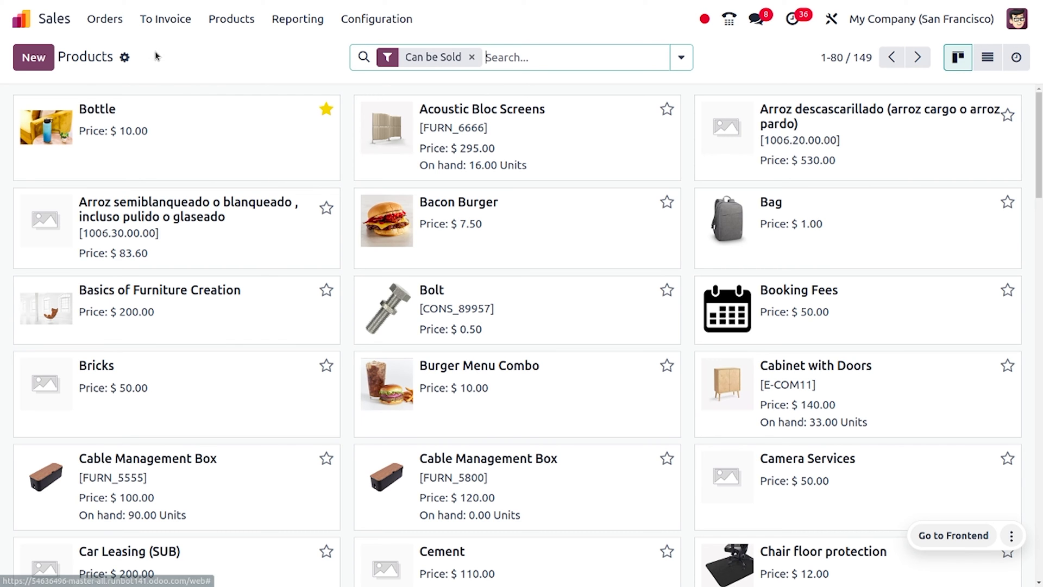
{"action": "left_click", "coordinate": [106, 20]}
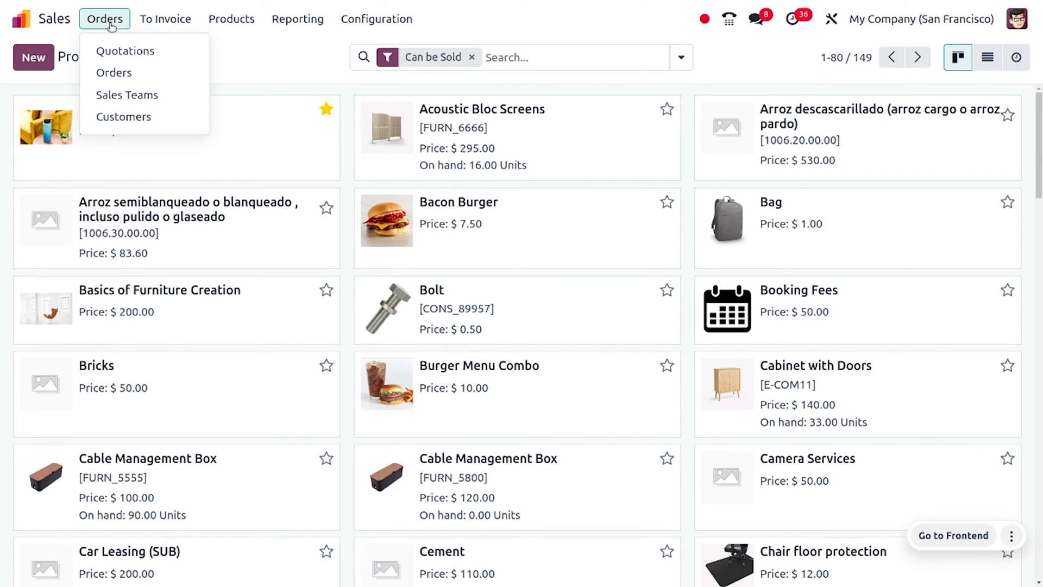
{"action": "left_click", "coordinate": [127, 51]}
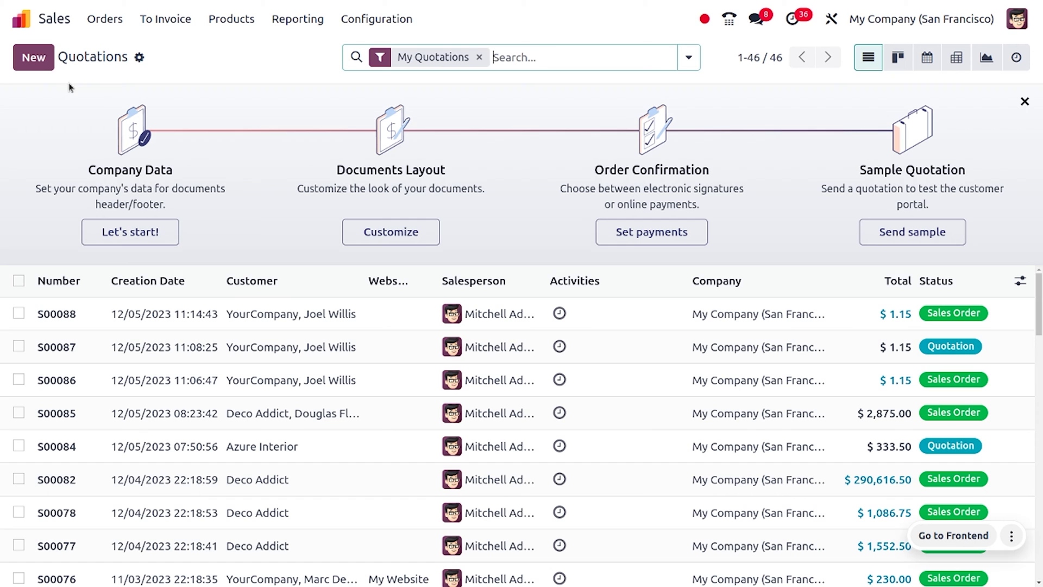
- Create a quotation for the first listed customer with one Bottle line at 10.00
{"action": "left_click", "coordinate": [48, 59]}
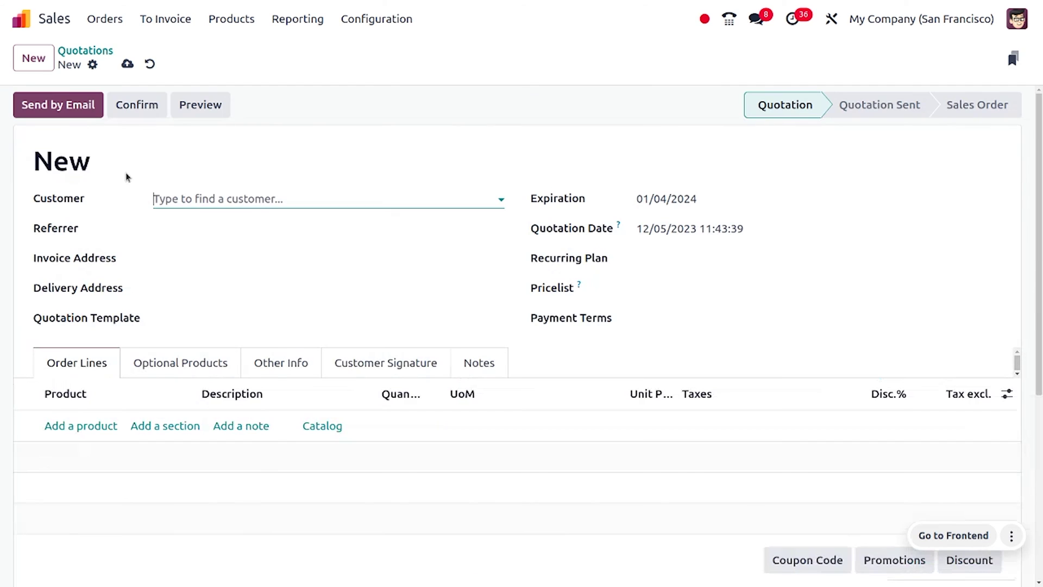
{"action": "left_click", "coordinate": [251, 198]}
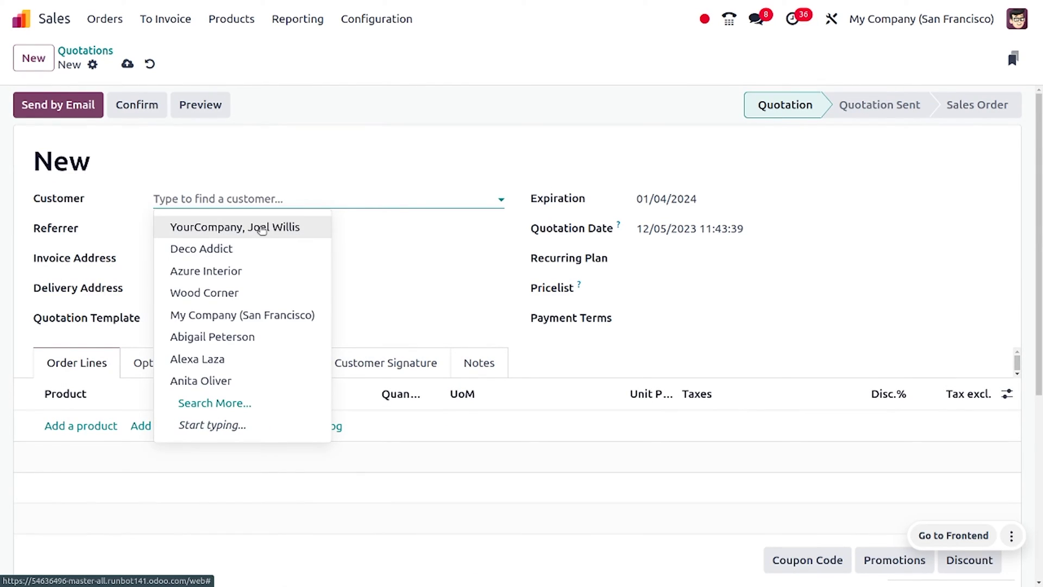
{"action": "left_click", "coordinate": [261, 226]}
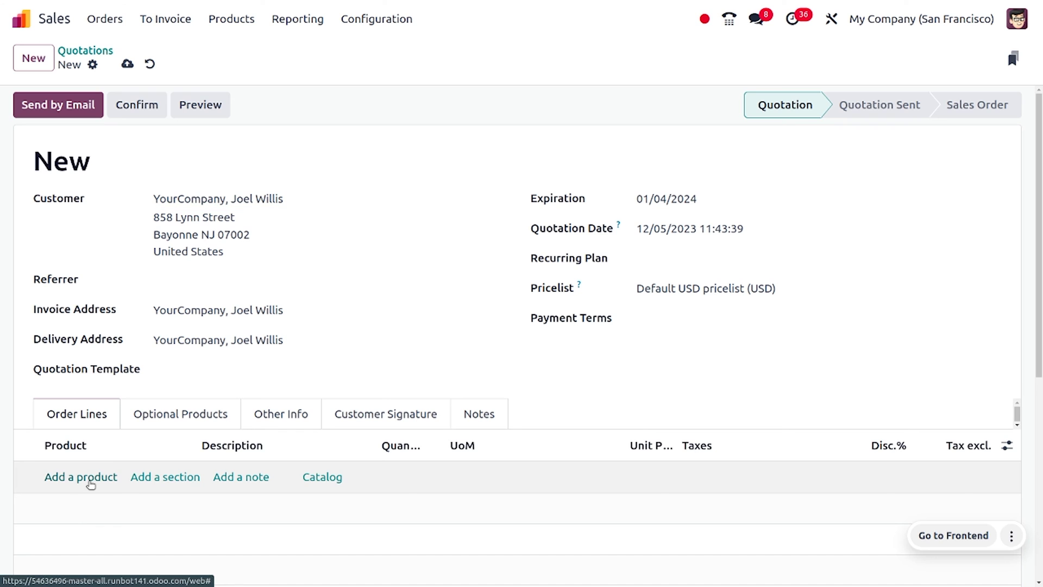
{"action": "left_click", "coordinate": [88, 478]}
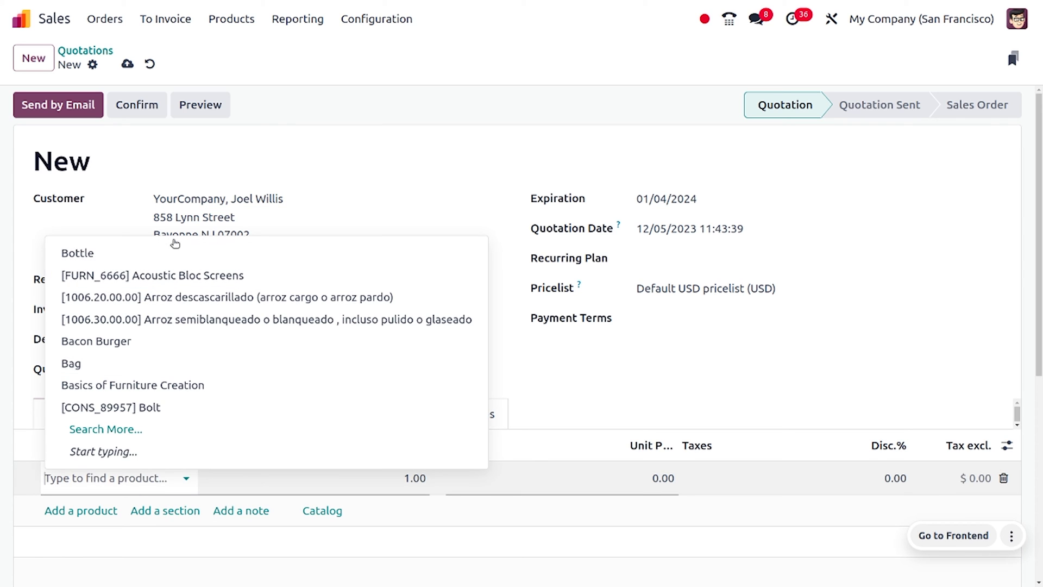
{"action": "left_click", "coordinate": [174, 253]}
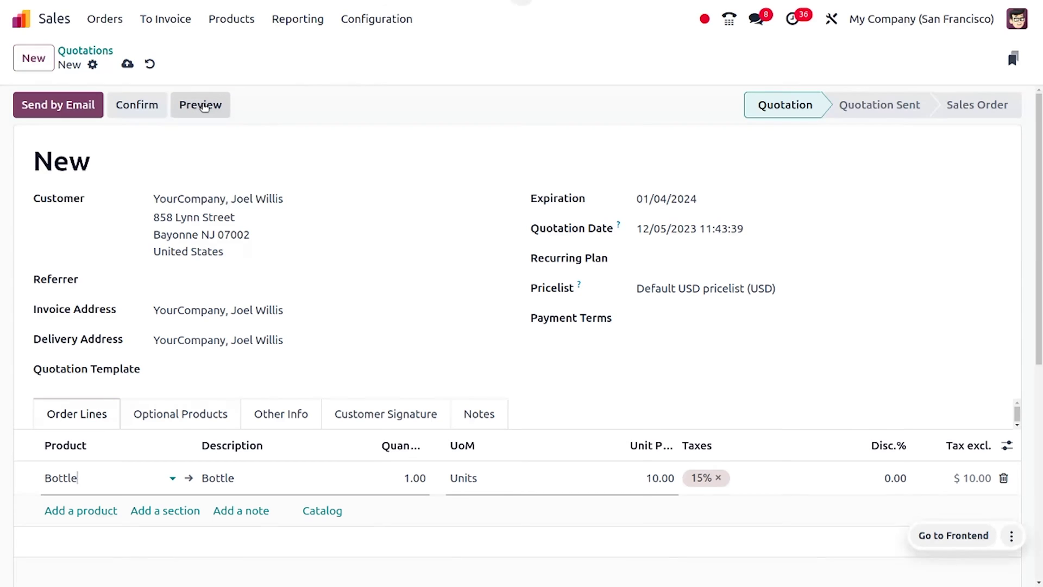
- Preview quotation S00089 in the portal, download bottle.jpg from Documents, and return to the backend
{"action": "left_click", "coordinate": [201, 104]}
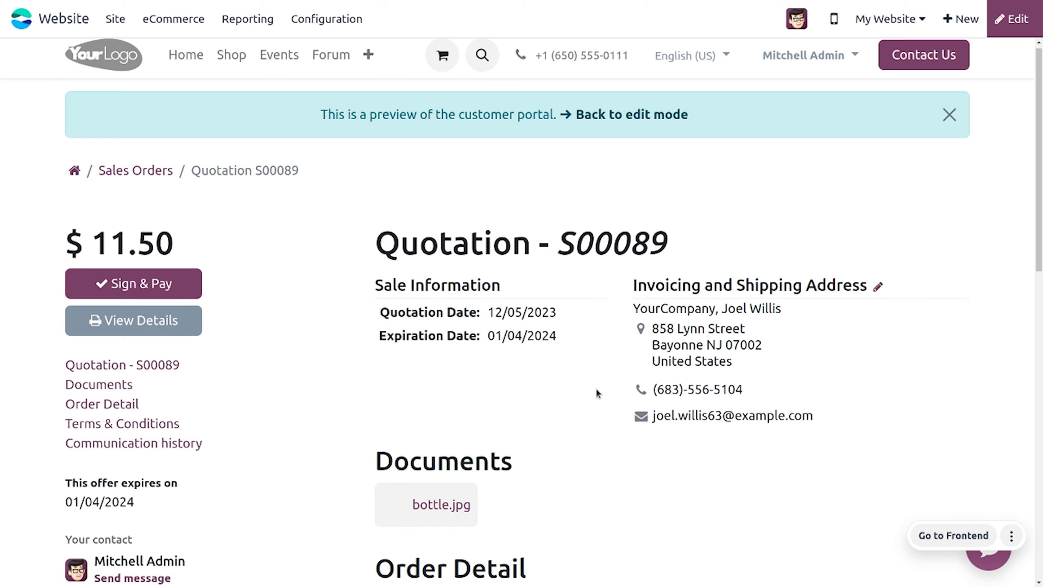
{"action": "scroll", "coordinate": [596, 389], "scroll_direction": "down", "scroll_amount": 2}
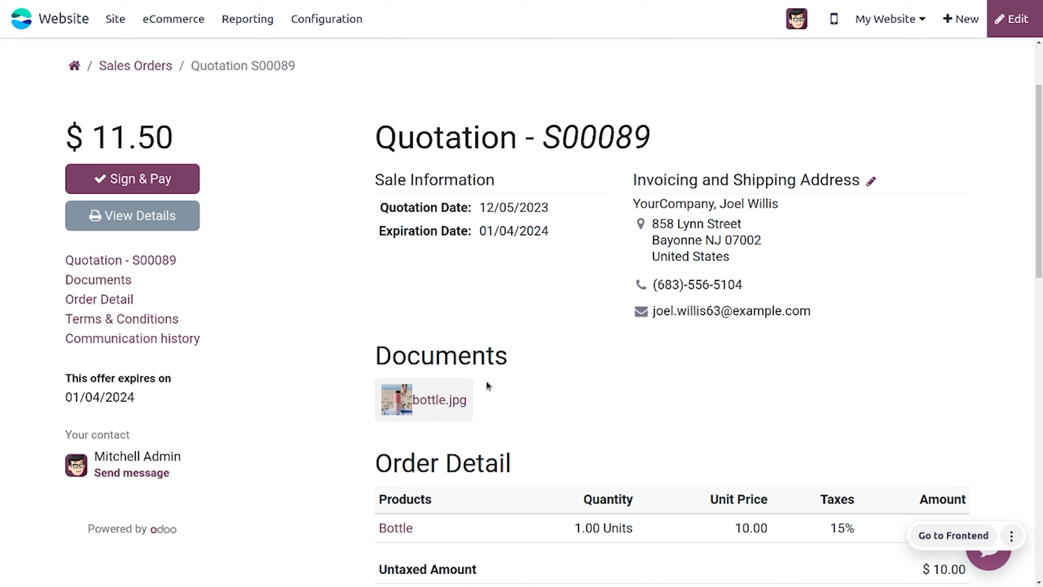
{"action": "left_click", "coordinate": [438, 405]}
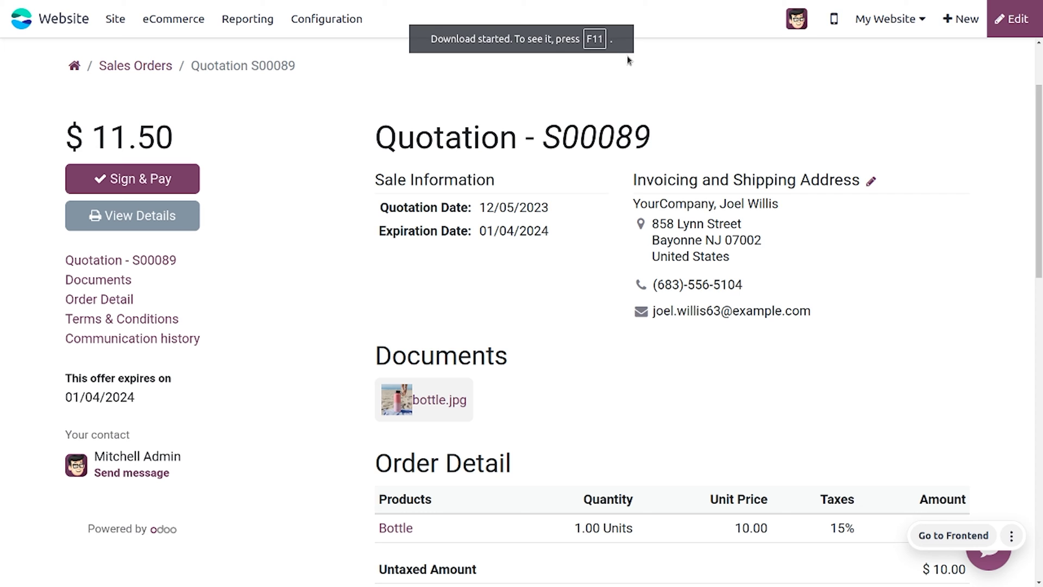
{"action": "scroll", "coordinate": [473, 86], "scroll_direction": "up", "scroll_amount": 2}
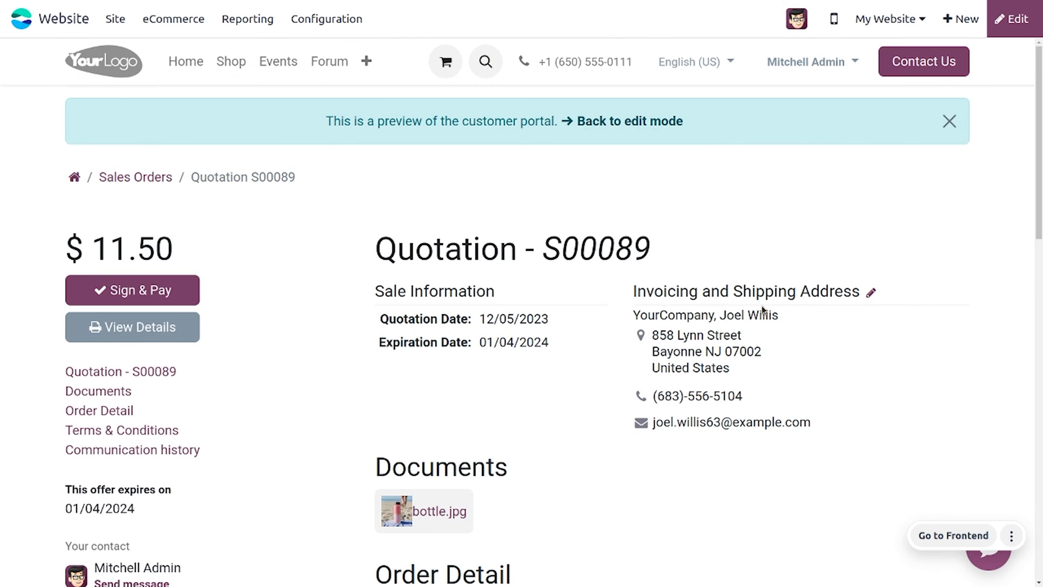
{"action": "left_click", "coordinate": [634, 123]}
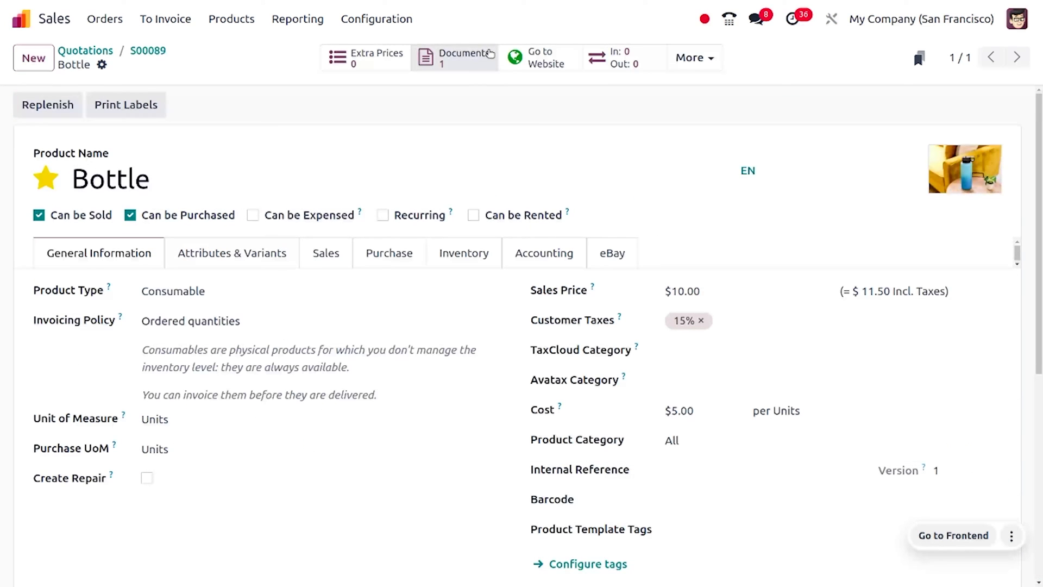
{"action": "left_click", "coordinate": [483, 55]}
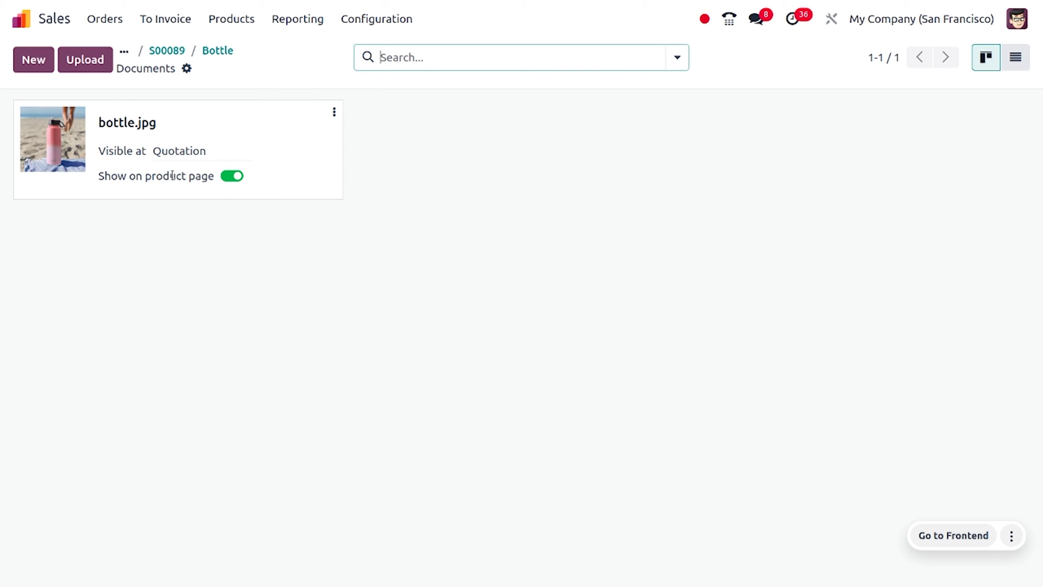
{"action": "left_click", "coordinate": [210, 56]}
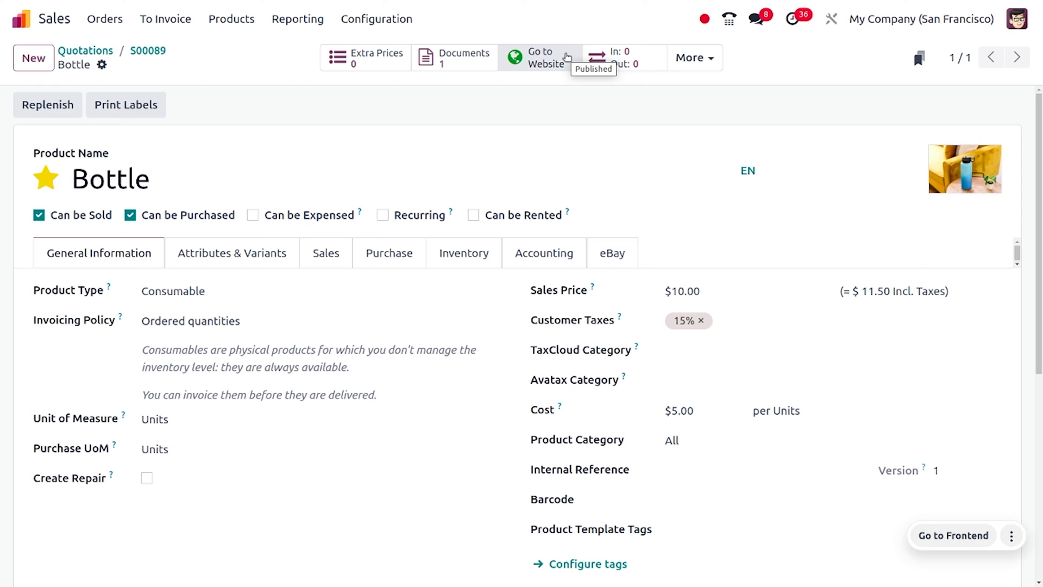
- View the Bottle product's website shop page, then head back to the product catalogue
{"action": "left_click", "coordinate": [567, 57]}
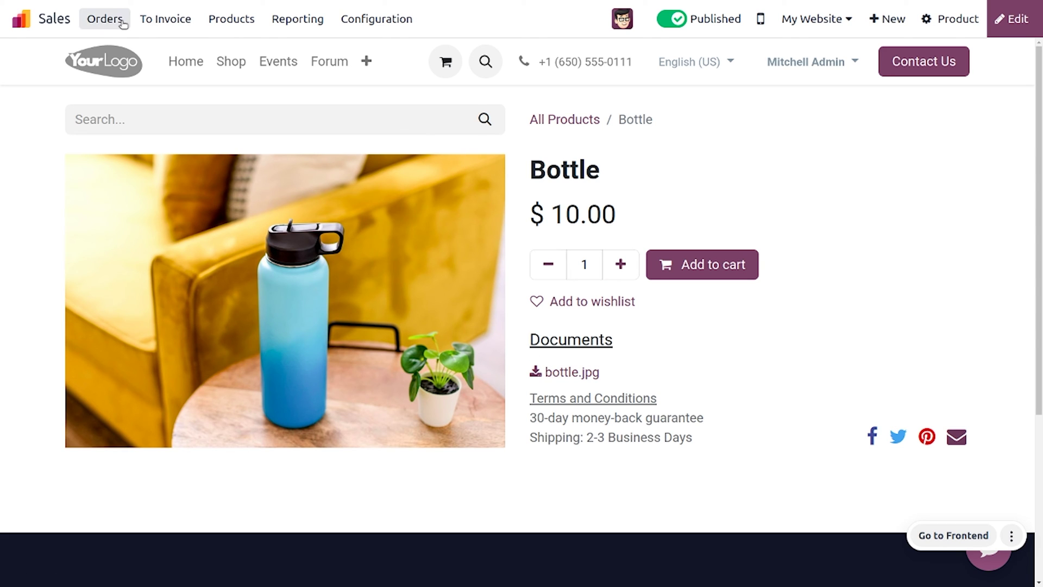
{"action": "left_click", "coordinate": [207, 24]}
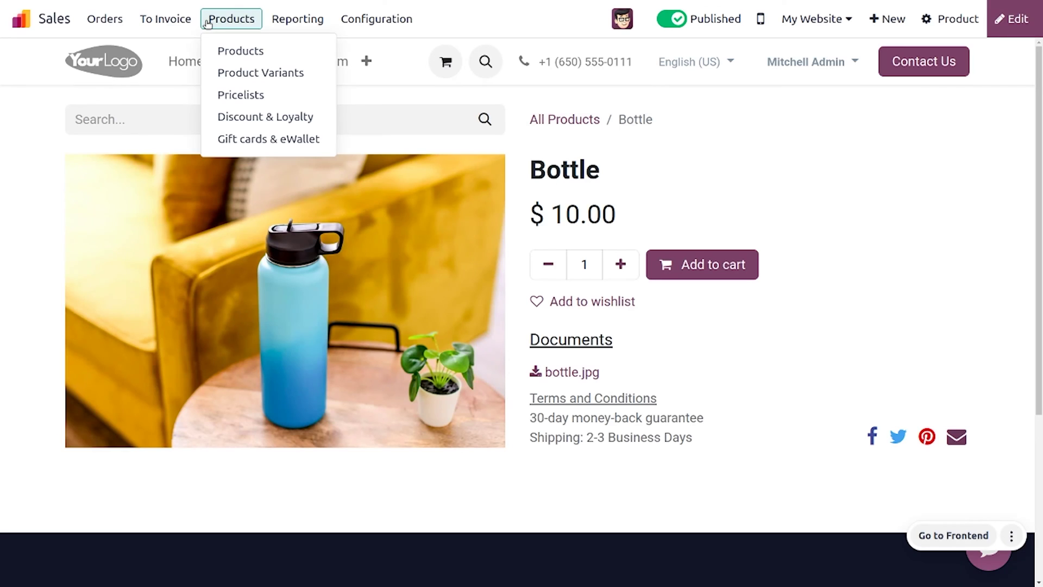
- Open the Bottle product from the Products list and show its documents
{"action": "left_click", "coordinate": [232, 50]}
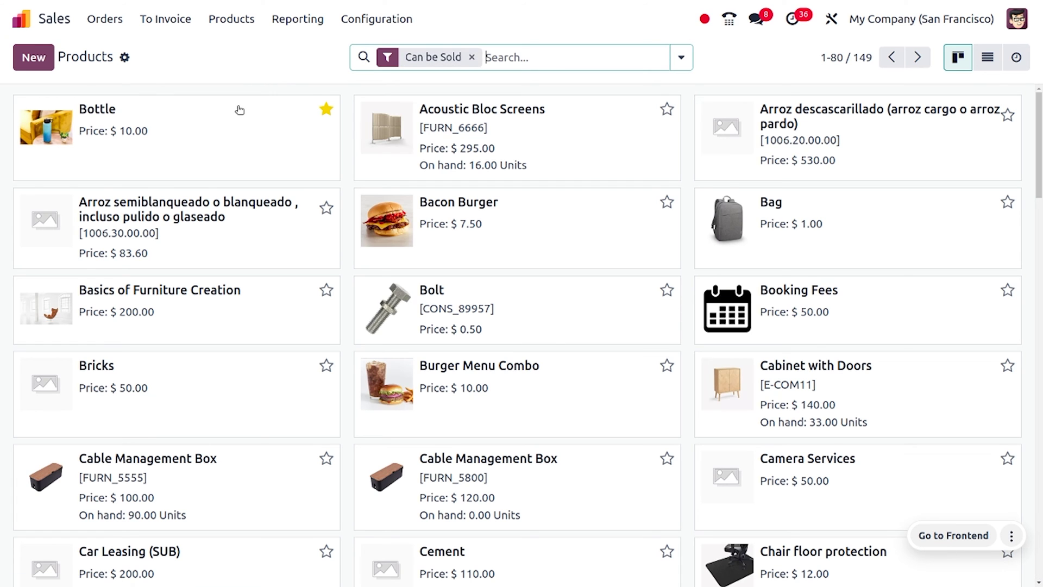
{"action": "left_click", "coordinate": [225, 120]}
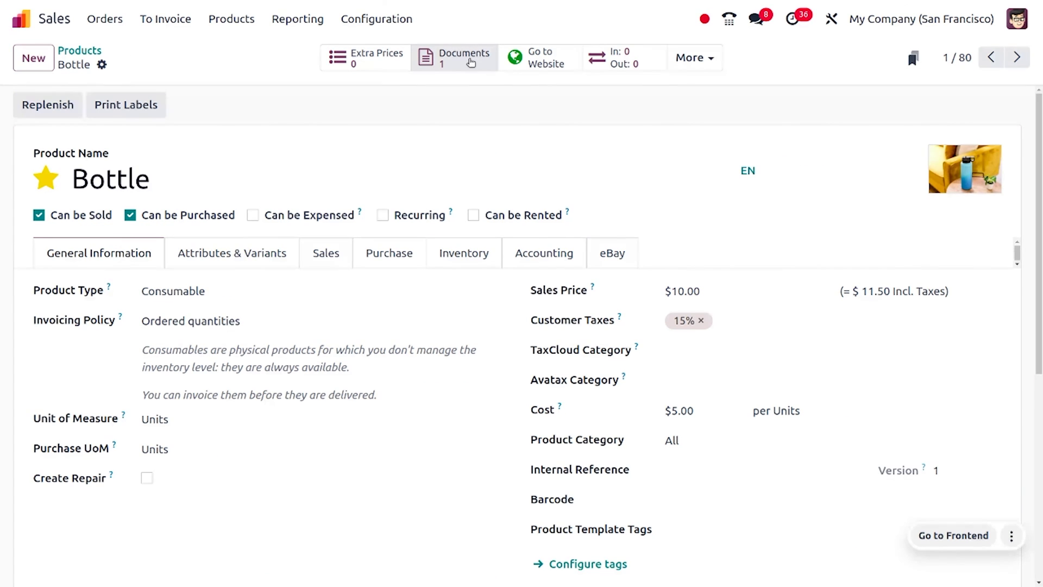
{"action": "left_click", "coordinate": [469, 58]}
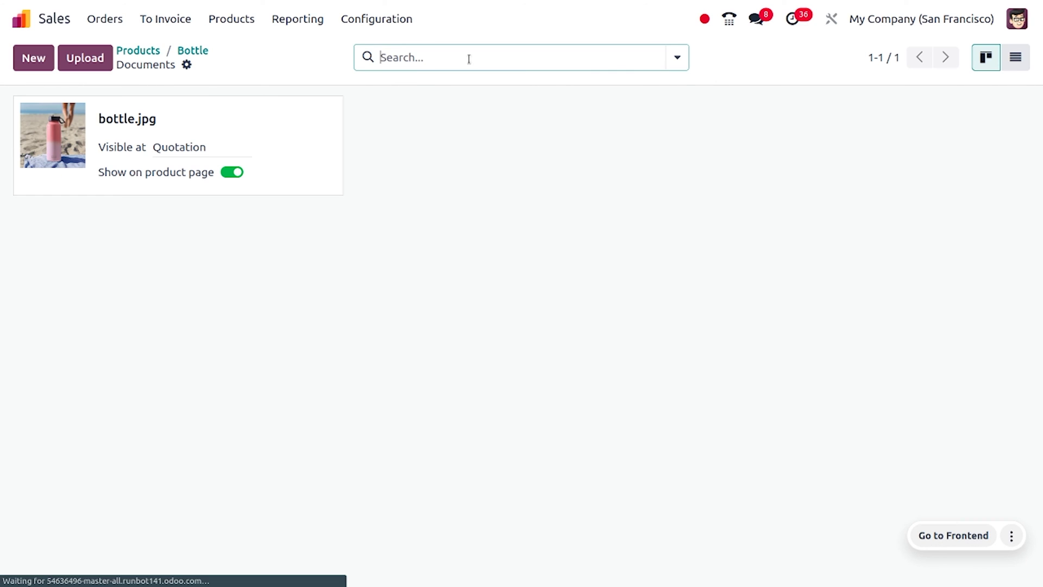
- Upload bottle 2.jpg to Bottle's documents and set it visible at Confirmed order
{"action": "left_click", "coordinate": [85, 59]}
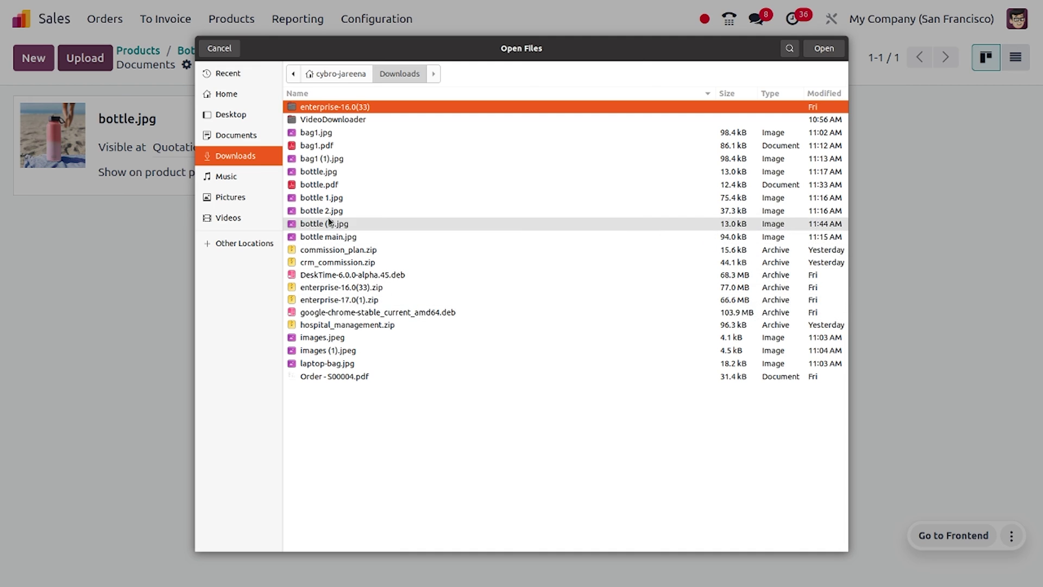
{"action": "left_click", "coordinate": [335, 212]}
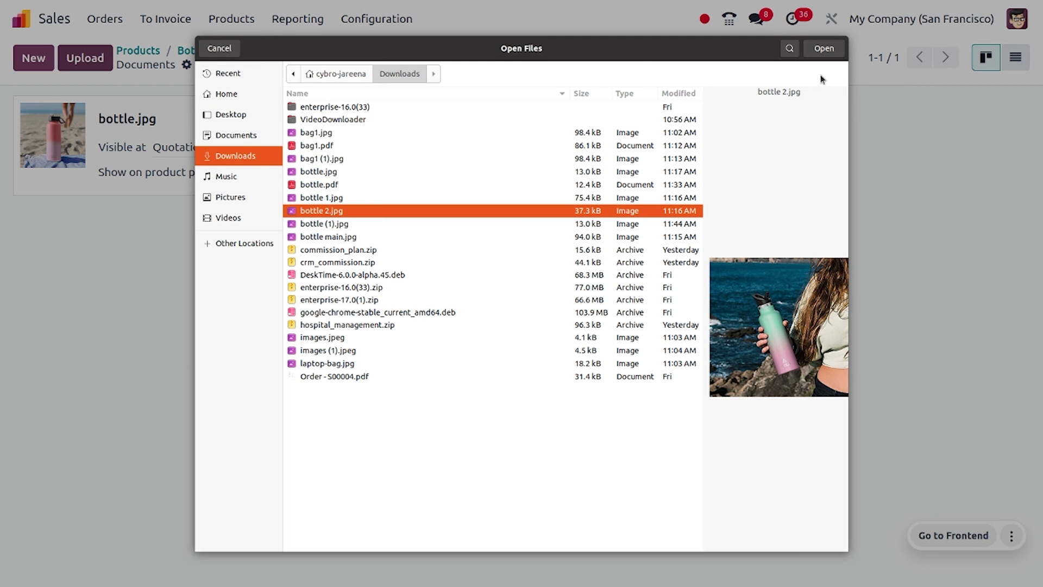
{"action": "left_click", "coordinate": [822, 50]}
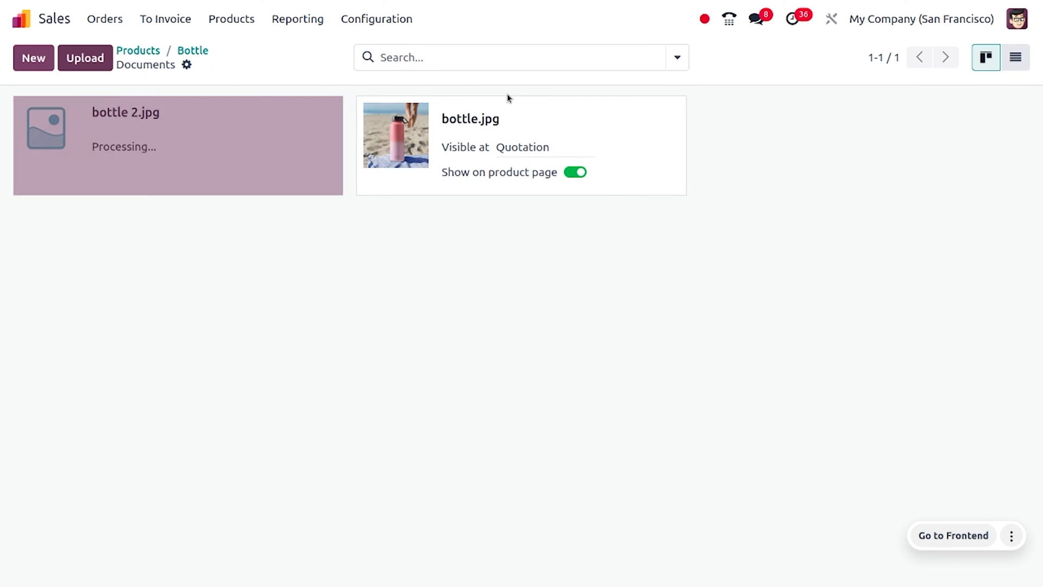
{"action": "left_click", "coordinate": [510, 153]}
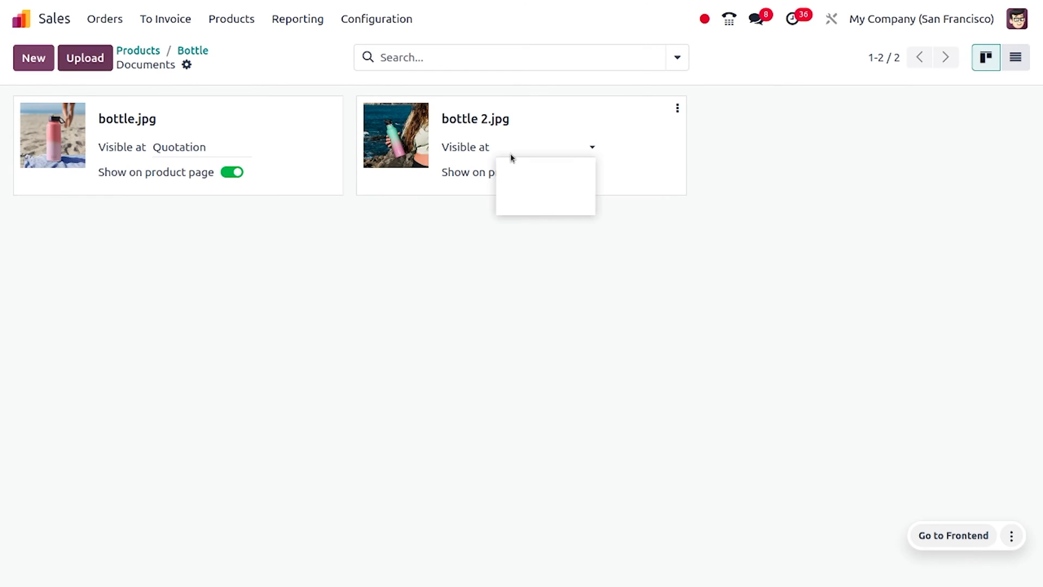
{"action": "left_click", "coordinate": [537, 193]}
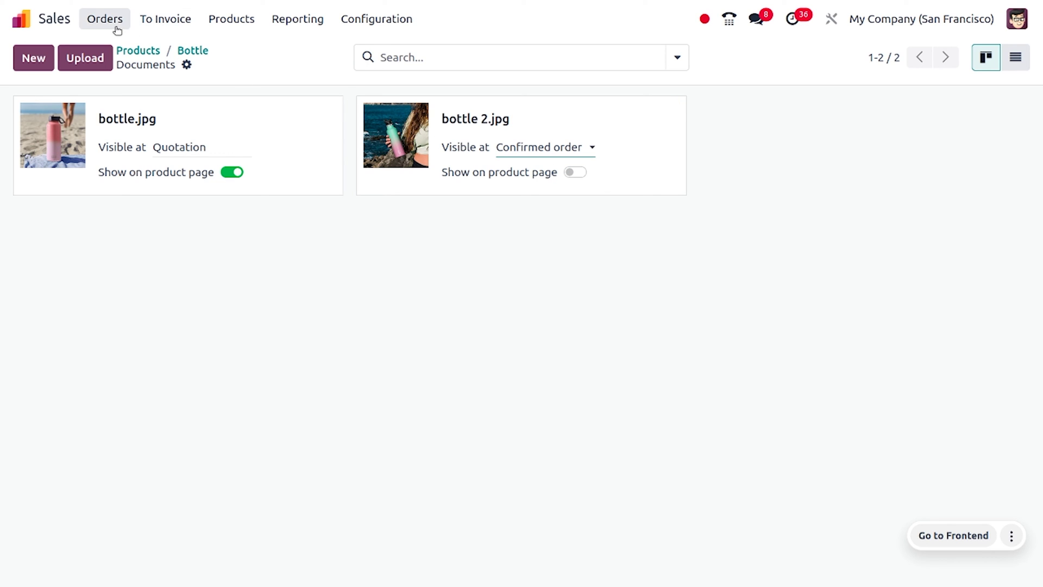
{"action": "left_click", "coordinate": [80, 56]}
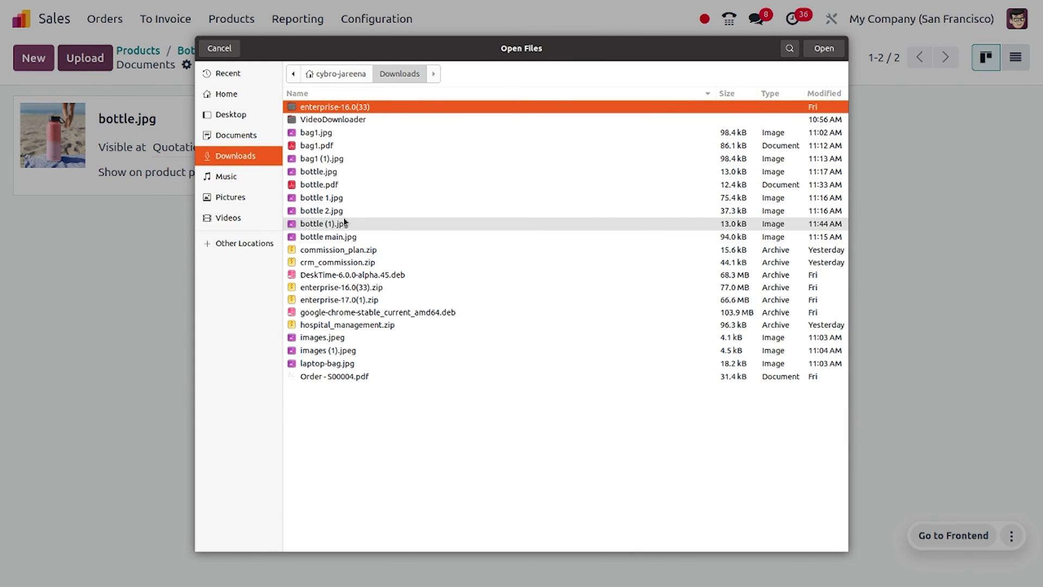
- Upload bottle.pdf as the third Bottle document and set it visible Inside quote
{"action": "left_click", "coordinate": [343, 217]}
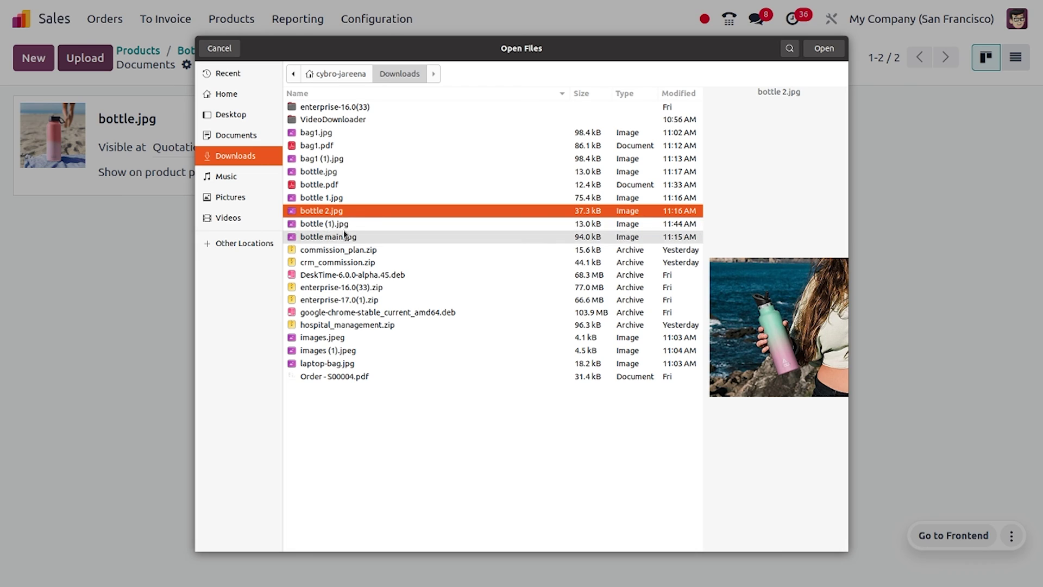
{"action": "left_click", "coordinate": [345, 227]}
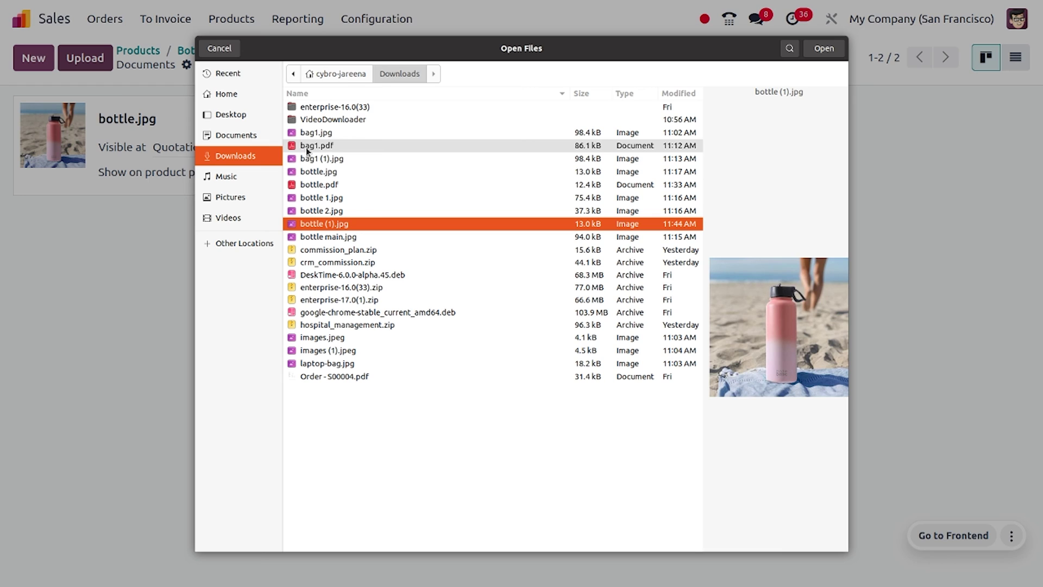
{"action": "left_click", "coordinate": [320, 186]}
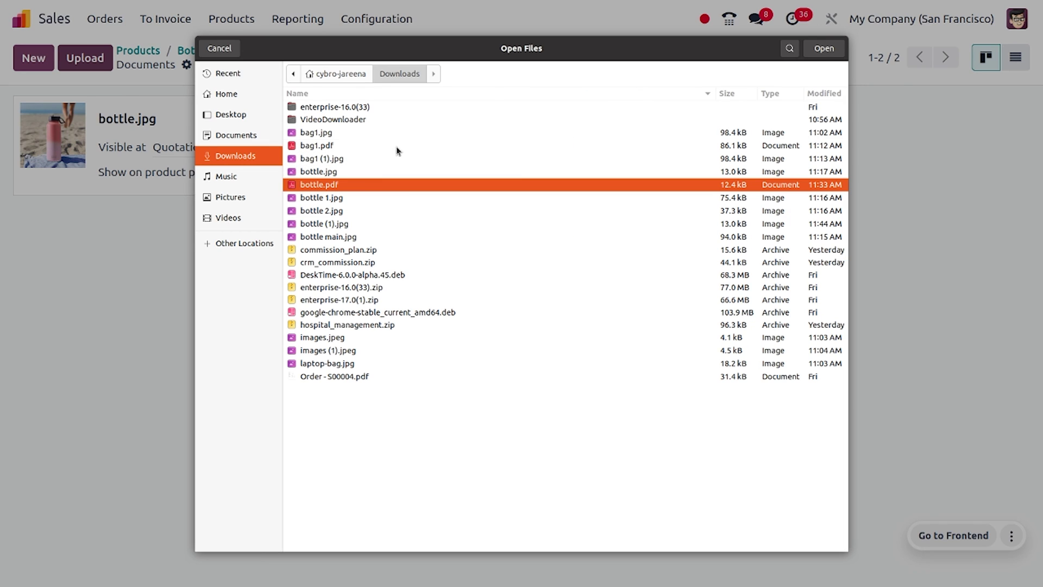
{"action": "left_click", "coordinate": [834, 53]}
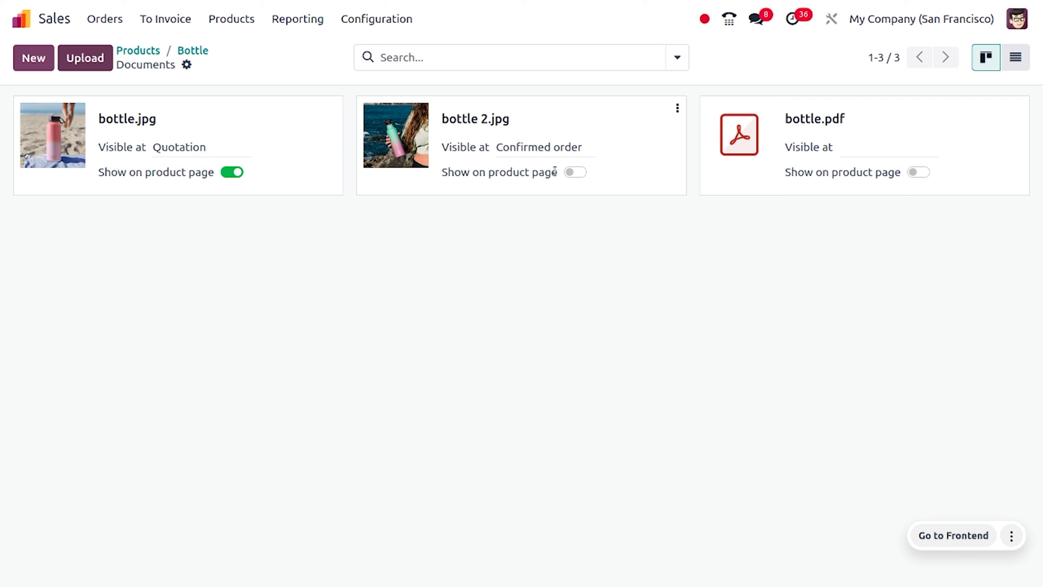
{"action": "left_click", "coordinate": [846, 148]}
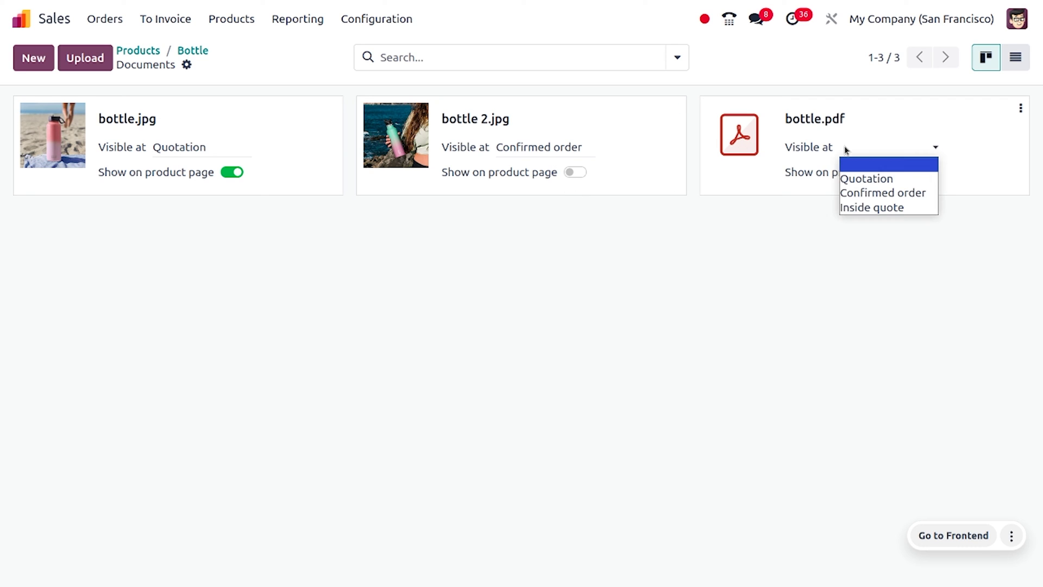
{"action": "left_click", "coordinate": [878, 208]}
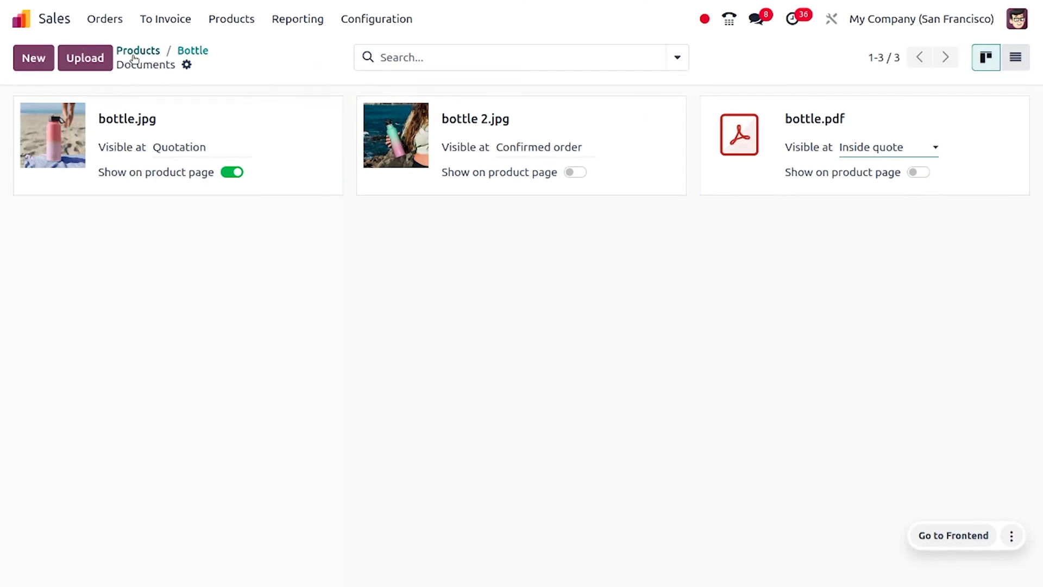
- Open quotation S00089 from the Quotations list
{"action": "left_click", "coordinate": [121, 22]}
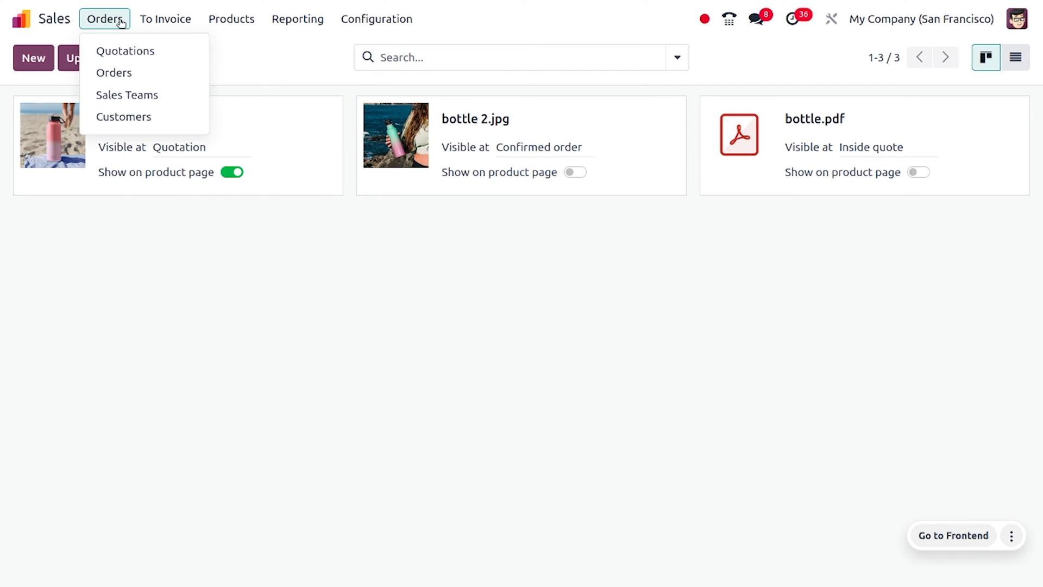
{"action": "left_click", "coordinate": [142, 61]}
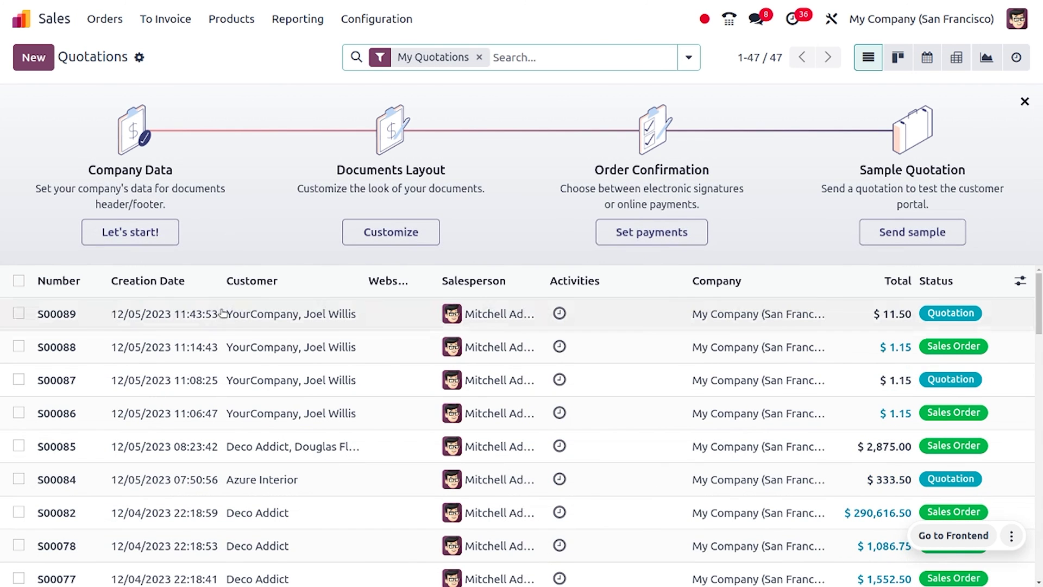
{"action": "left_click", "coordinate": [413, 307]}
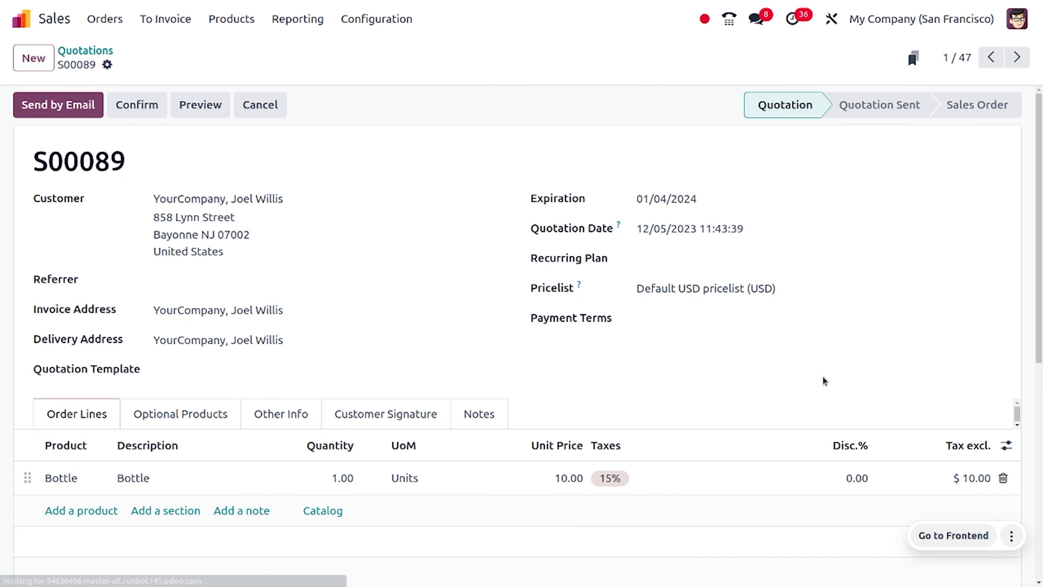
- Swap the old Bottle line for a new Bottle line, save, and confirm the sales order
{"action": "left_click", "coordinate": [1002, 479]}
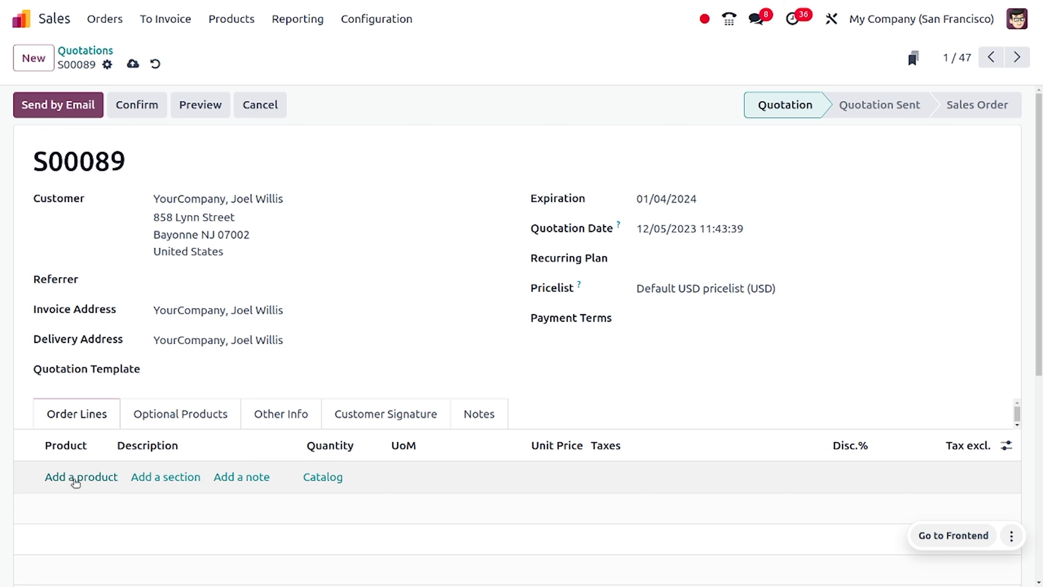
{"action": "left_click", "coordinate": [75, 479]}
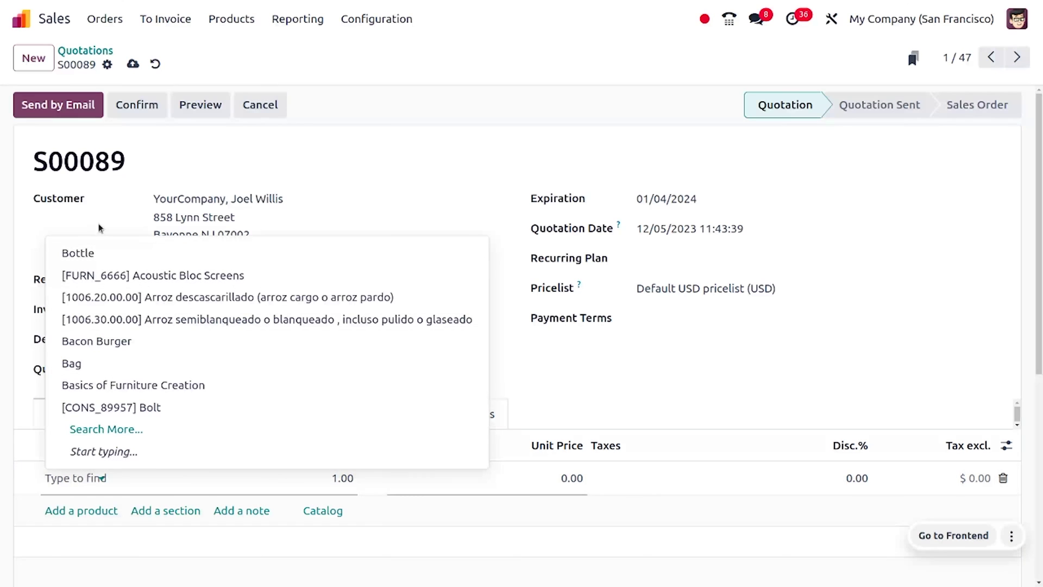
{"action": "left_click", "coordinate": [106, 251]}
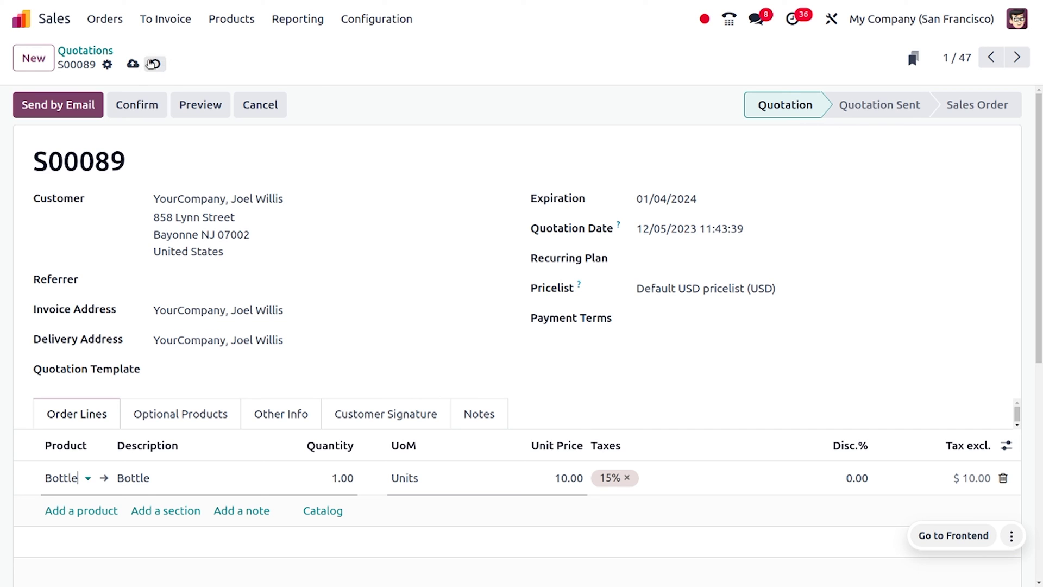
{"action": "left_click", "coordinate": [133, 63]}
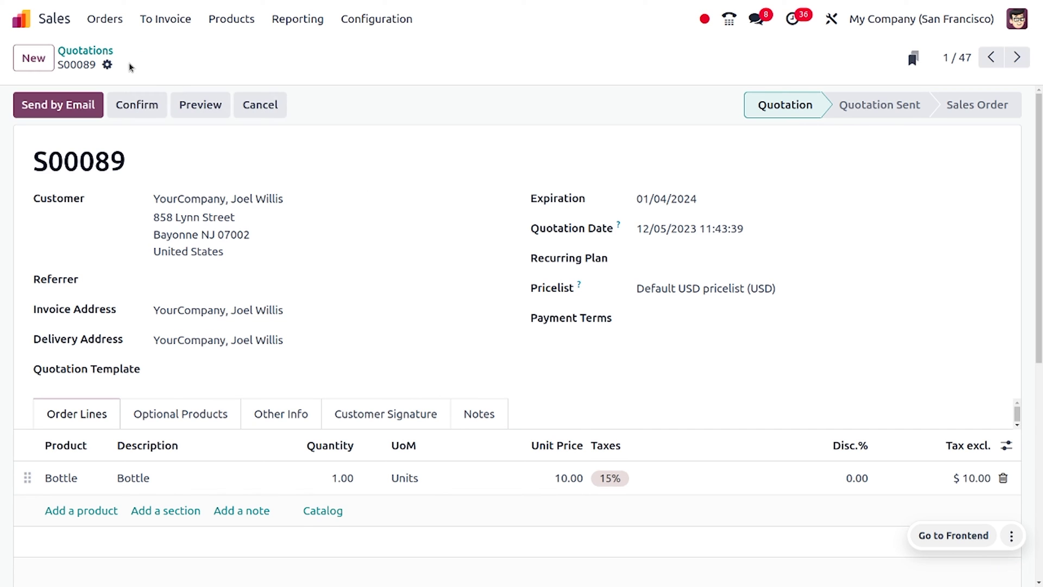
{"action": "left_click", "coordinate": [161, 109]}
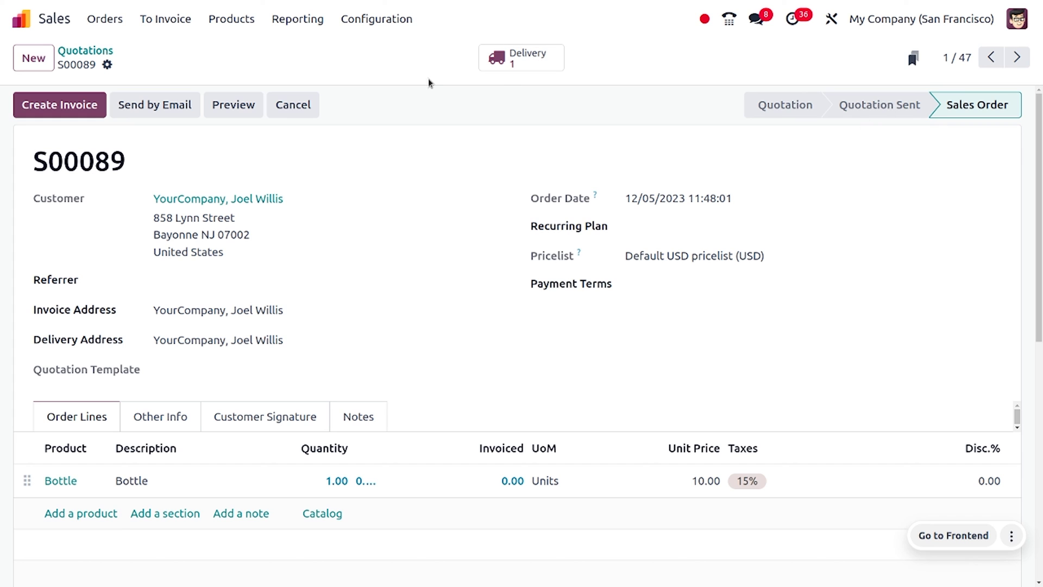
- Preview S00089 in the customer portal and scroll to the documents bottle.jpg, bottle 2.jpg and bottle.pdf
{"action": "left_click", "coordinate": [235, 108]}
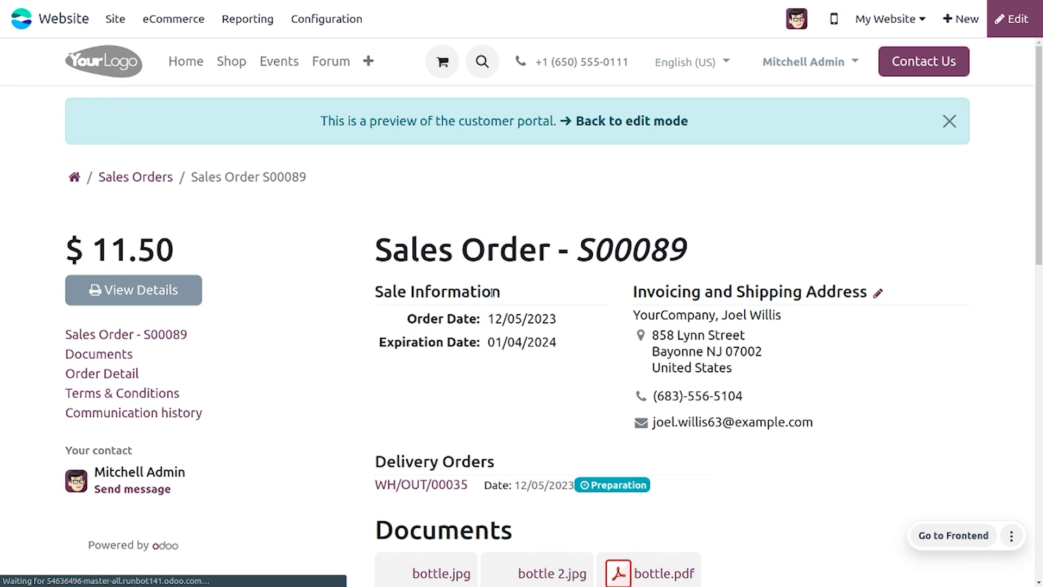
{"action": "scroll", "coordinate": [492, 293], "scroll_direction": "down", "scroll_amount": 3}
{"action": "scroll", "coordinate": [491, 296], "scroll_direction": "down", "scroll_amount": 1}
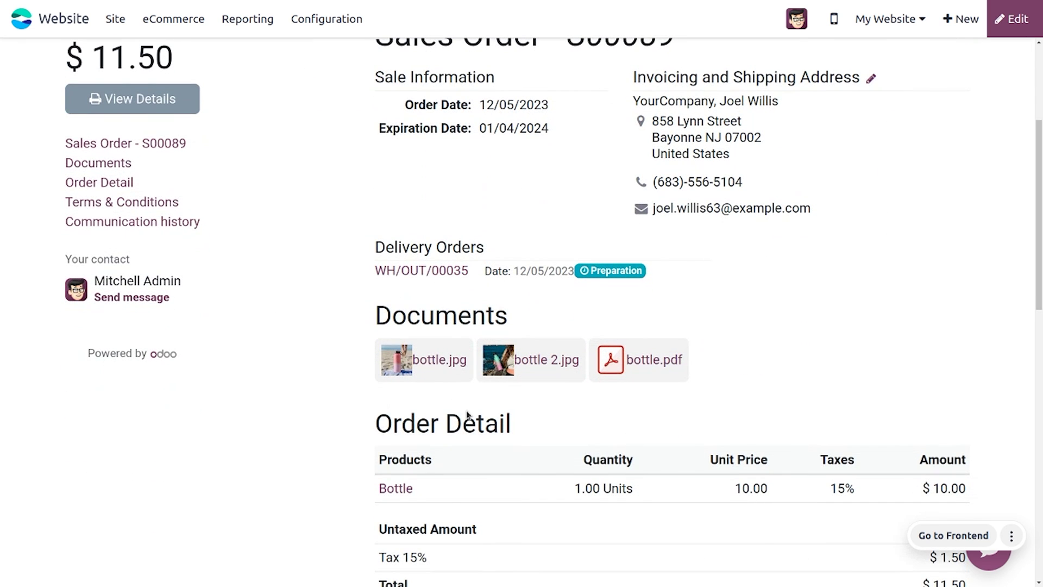
{"action": "scroll", "coordinate": [505, 247], "scroll_direction": "up", "scroll_amount": 5}
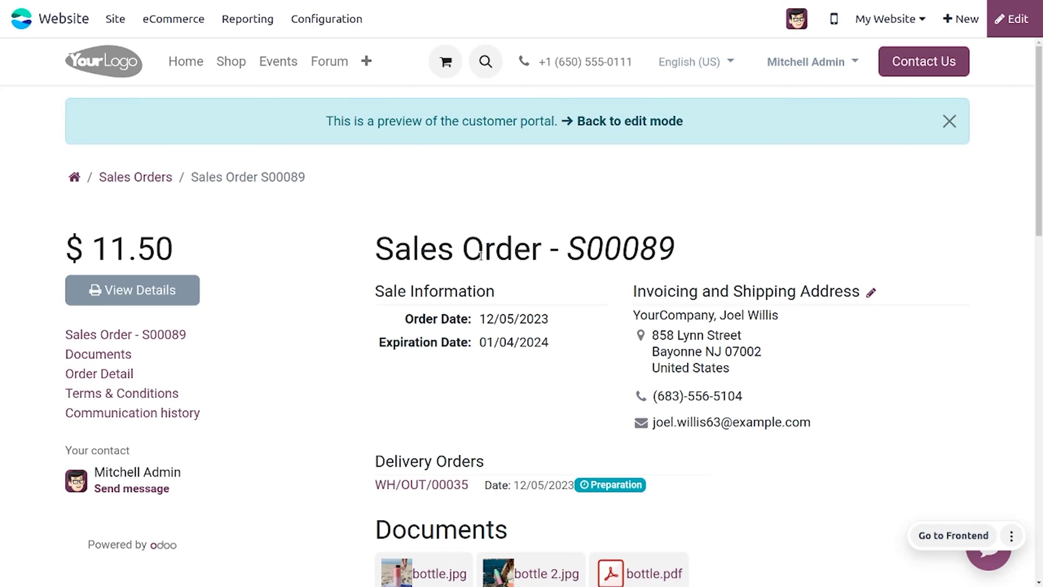